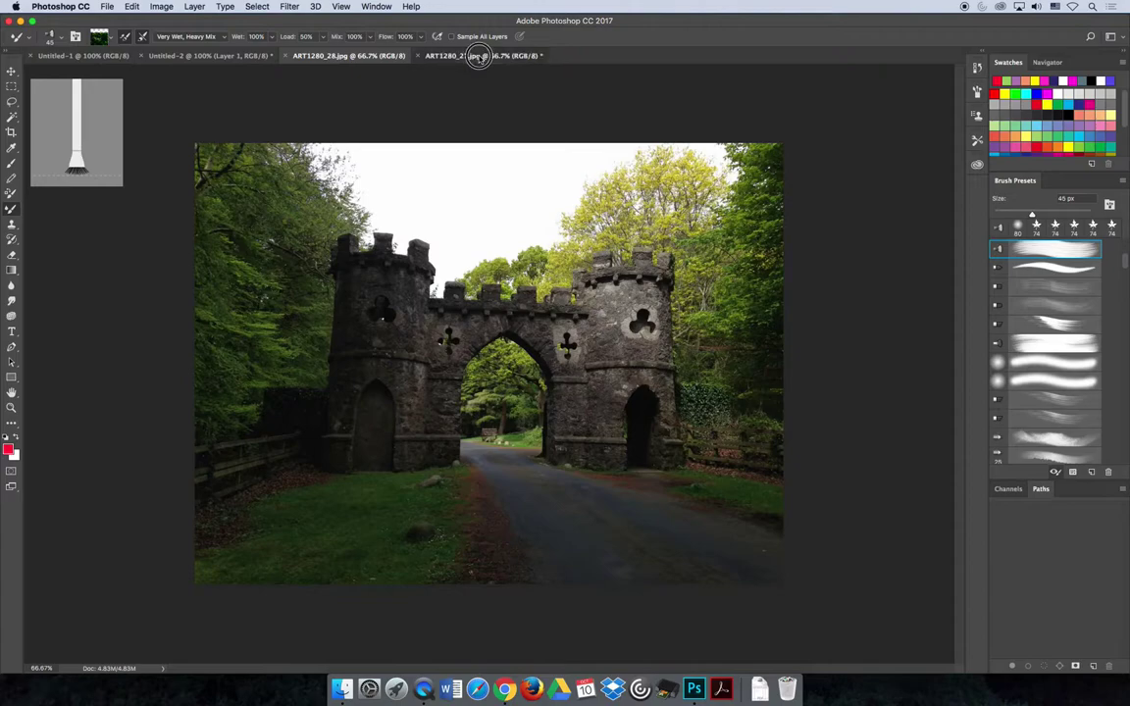
# - Save the castle gate photo ART1280_28 as a Photoshop-format document on the Desktop
pyautogui.click(330, 57)
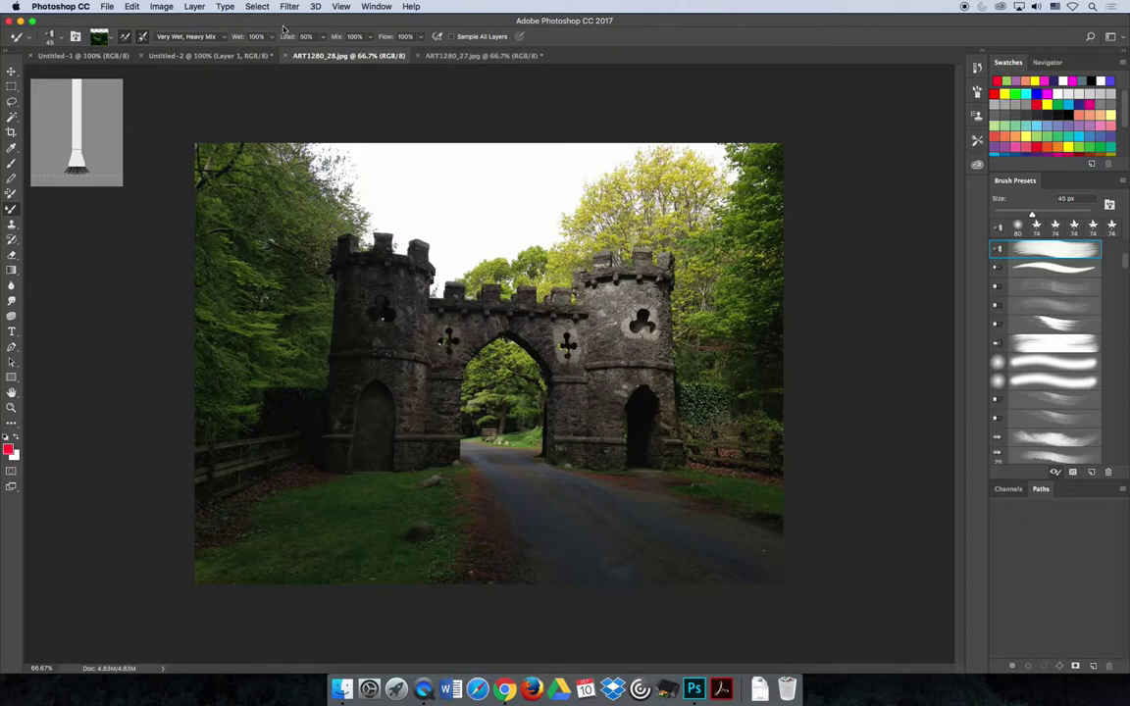
pyautogui.click(104, 6)
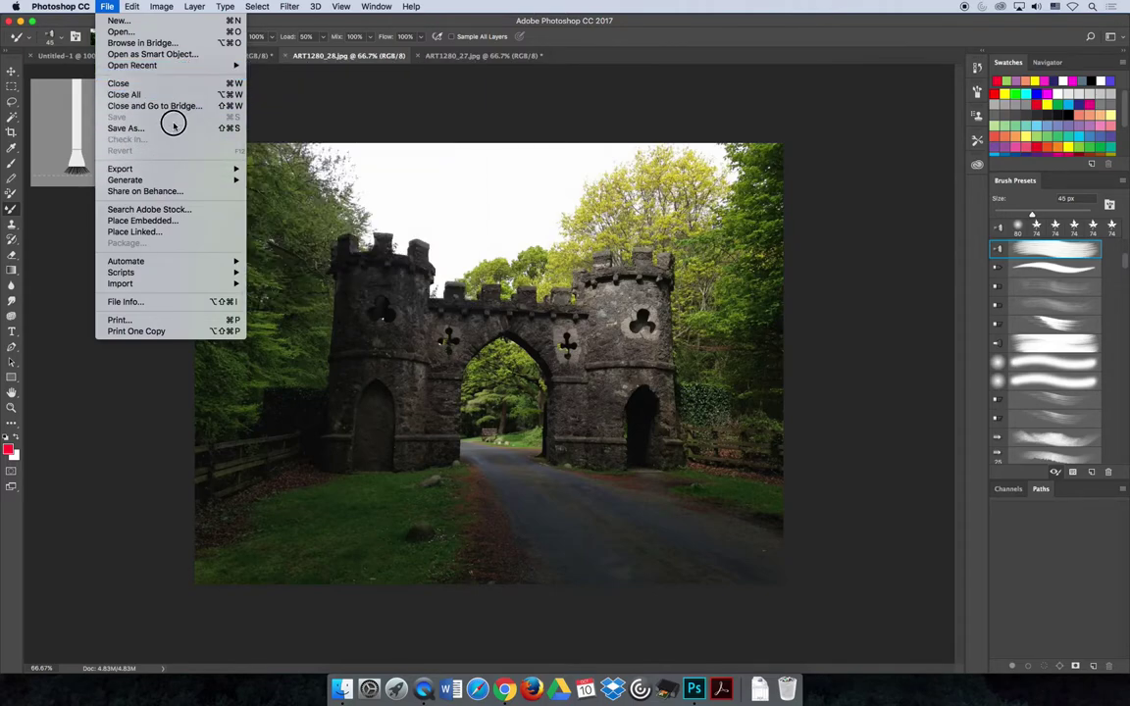
pyautogui.click(125, 128)
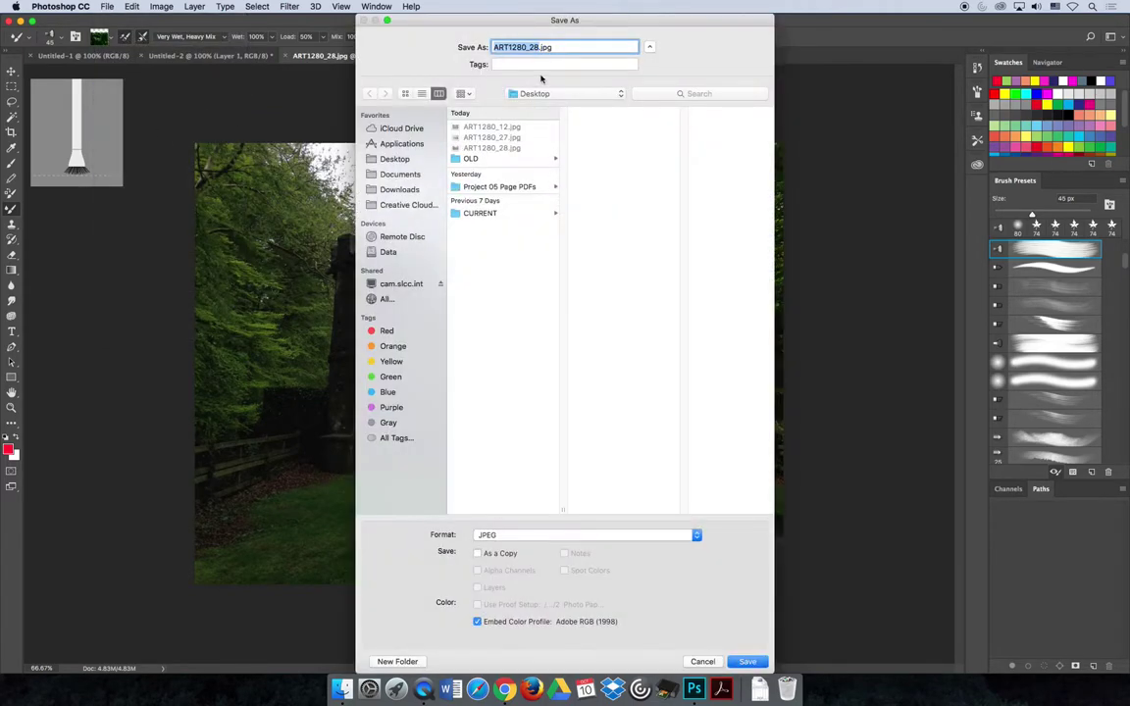
pyautogui.click(578, 536)
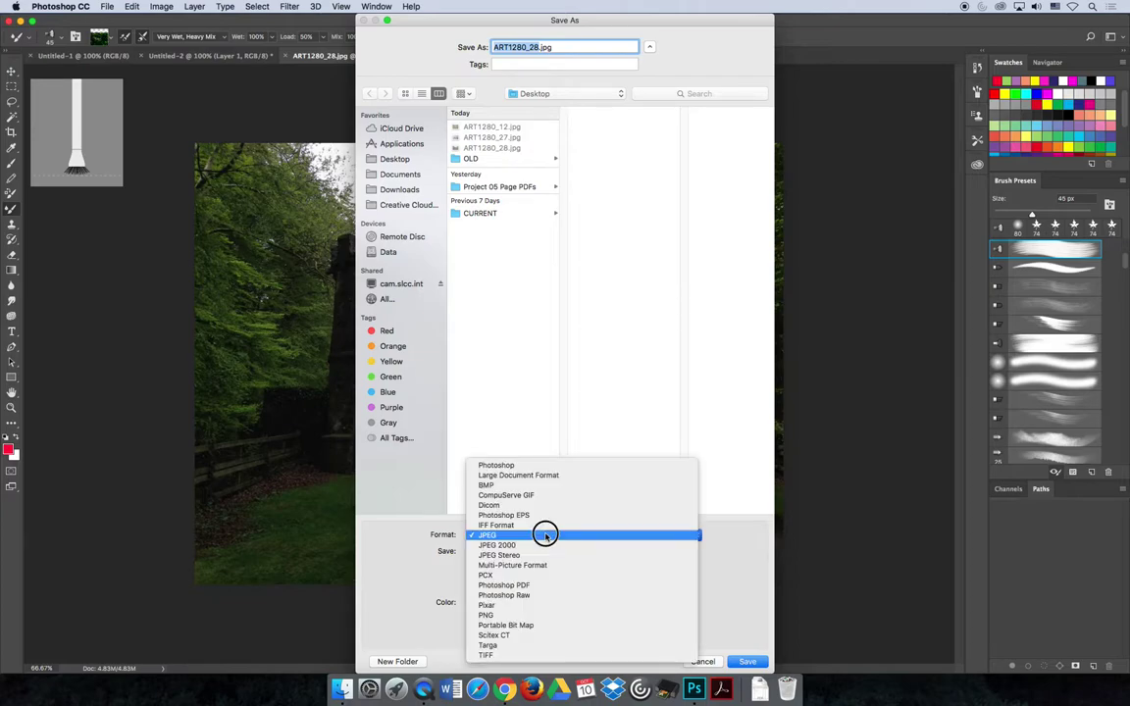
pyautogui.click(542, 468)
pyautogui.click(749, 661)
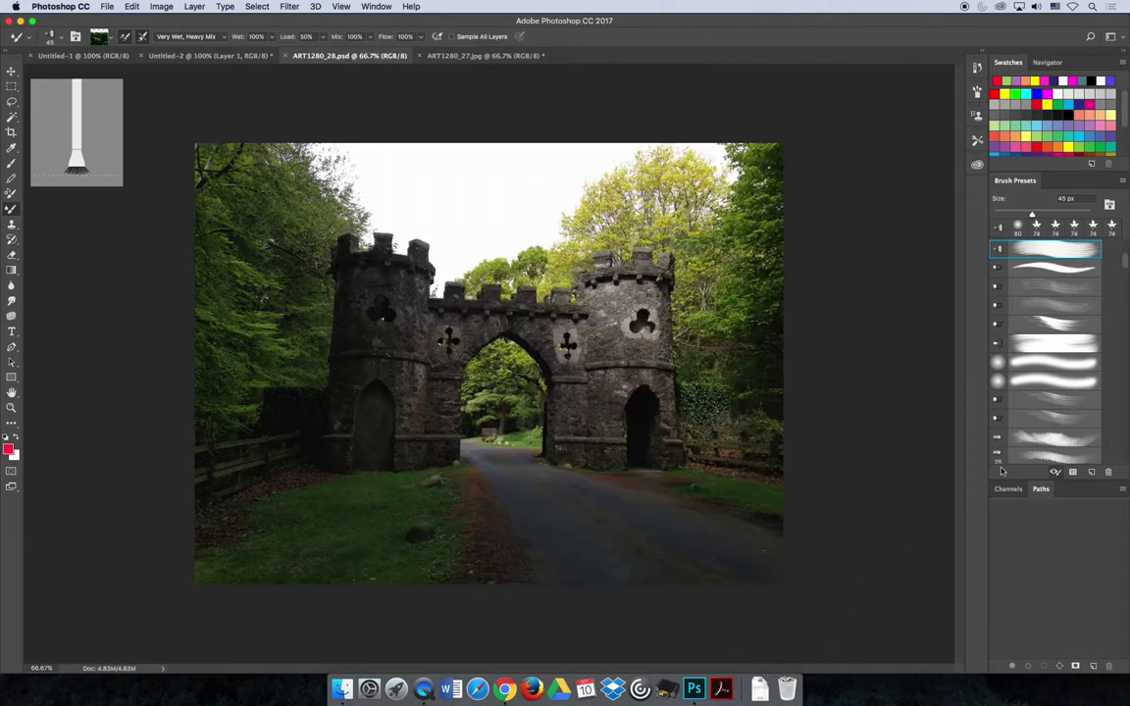
# - Reset the Painting workspace and detach the Layers panel so it floats beside the photo
pyautogui.click(411, 6)
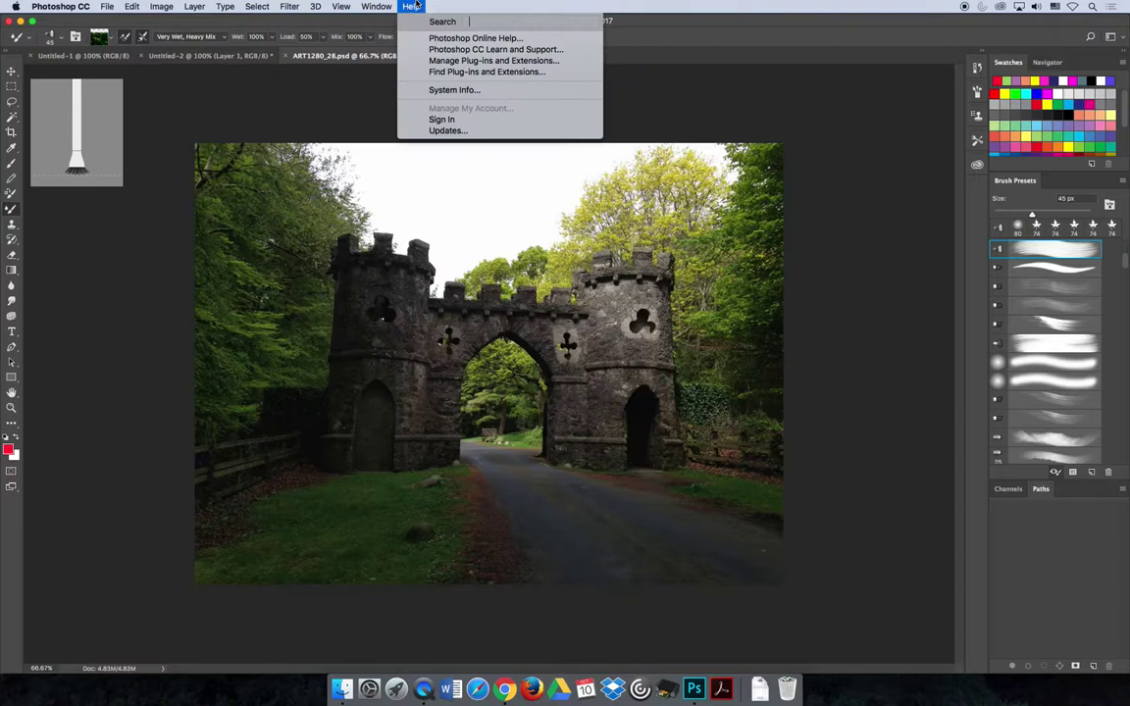
pyautogui.moveTo(412, 33)
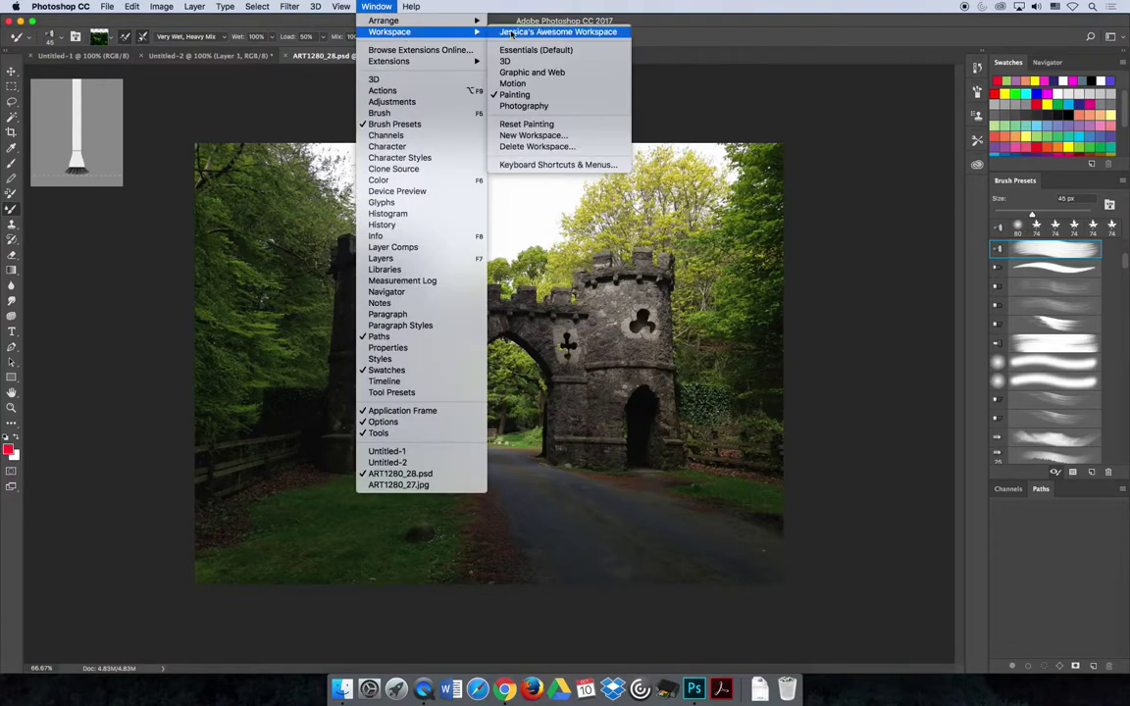
pyautogui.click(530, 122)
pyautogui.moveTo(1003, 489); pyautogui.dragTo(775, 327)
# - Duplicate the Background layer within ART1280_28.psd as Background copy
pyautogui.rightClick(819, 400)
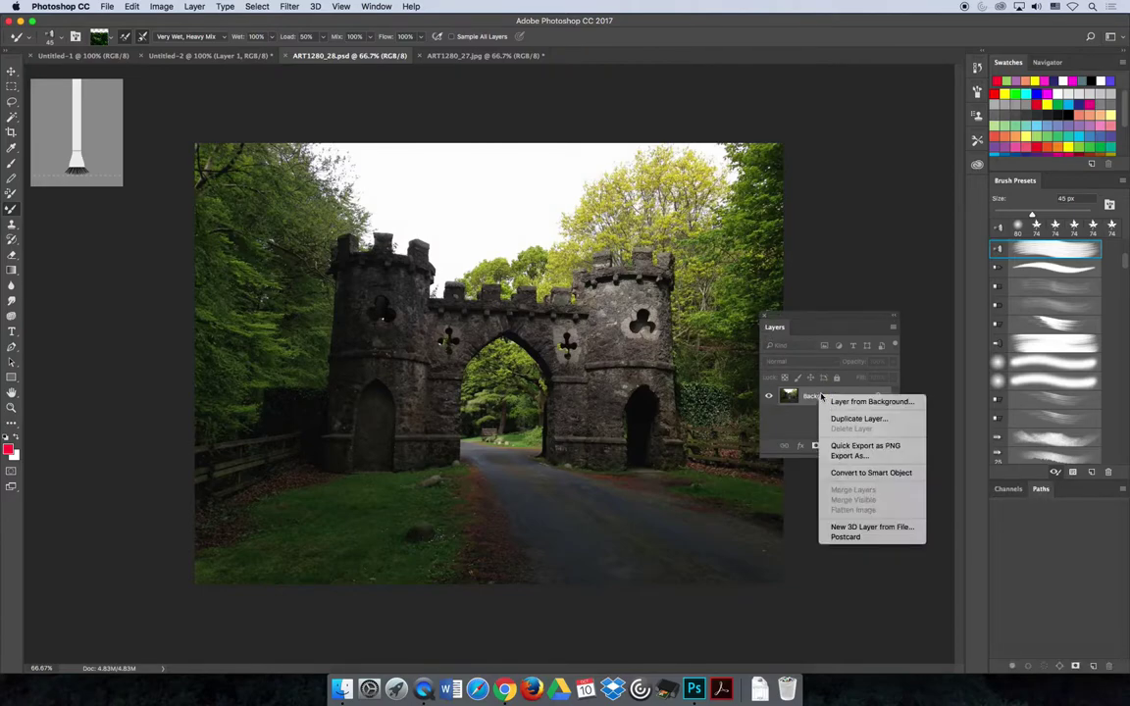
pyautogui.click(849, 420)
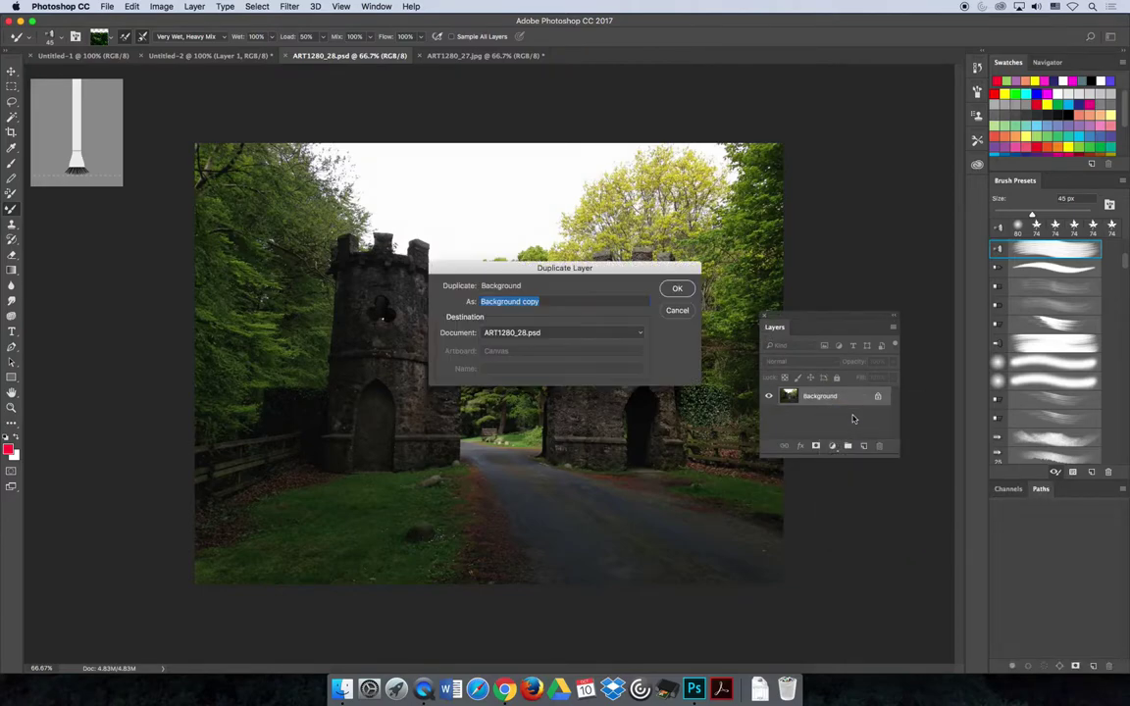
pyautogui.press('Return')
# - Fill the entire Background layer with white at 100% opacity in Normal mode, and deselect with Background copy active
pyautogui.click(804, 416)
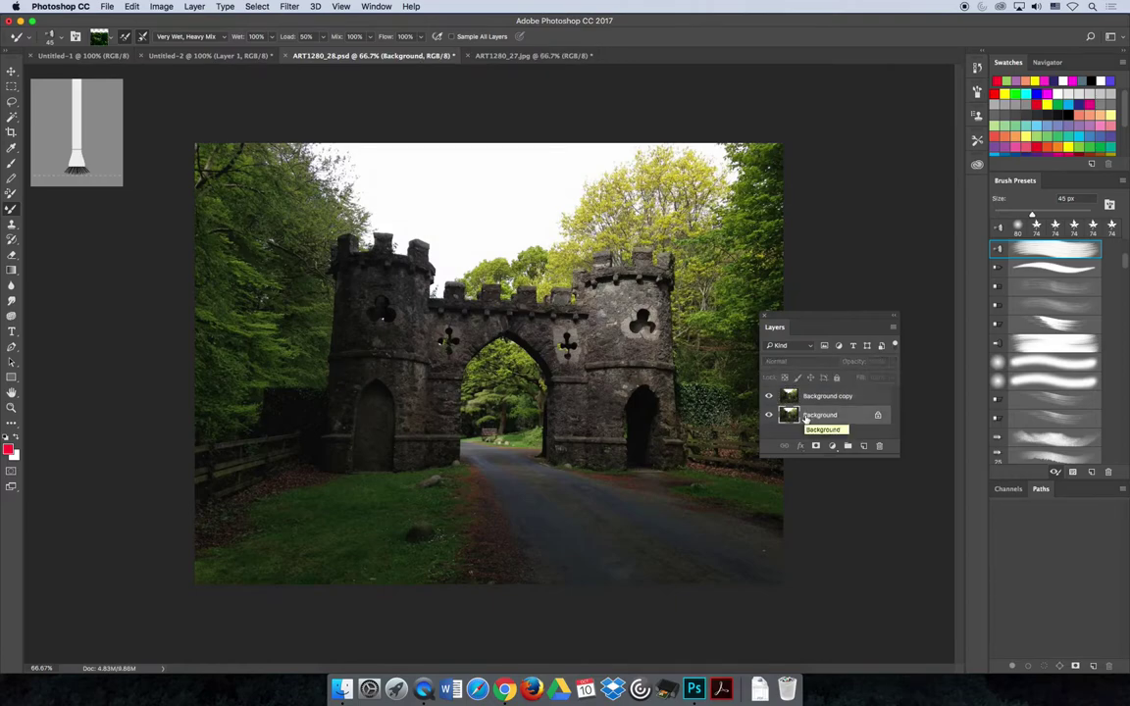
pyautogui.hotkey('ctrl', 'a')
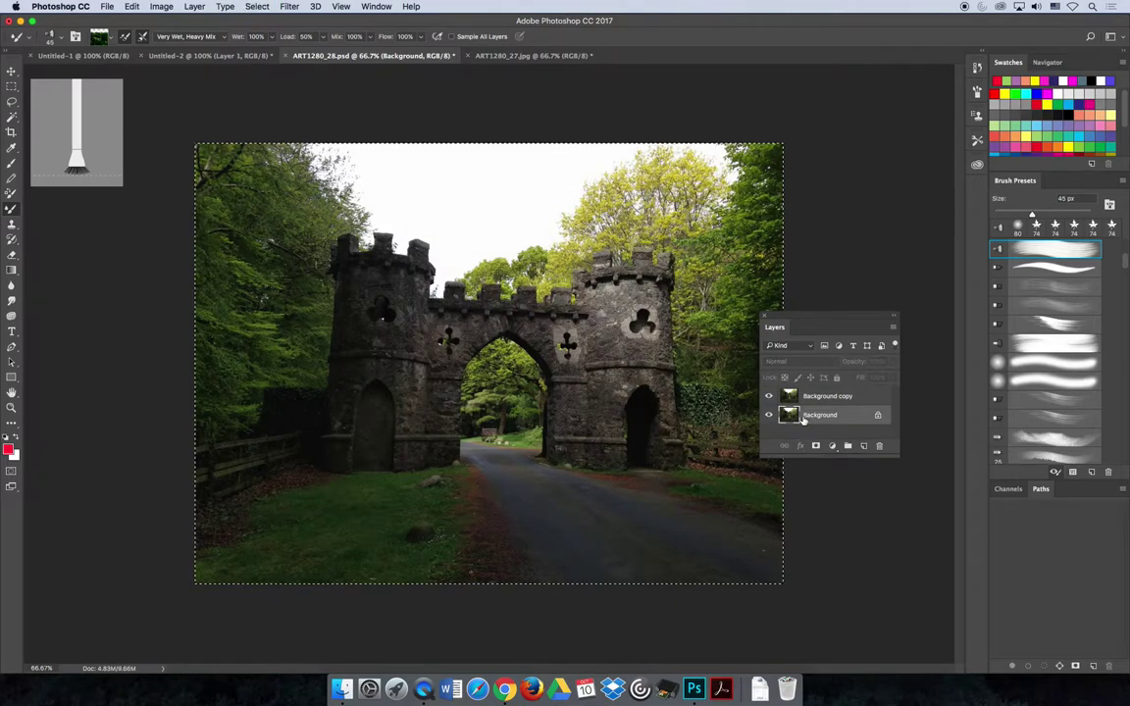
pyautogui.hotkey('shift', 'BackSpace')
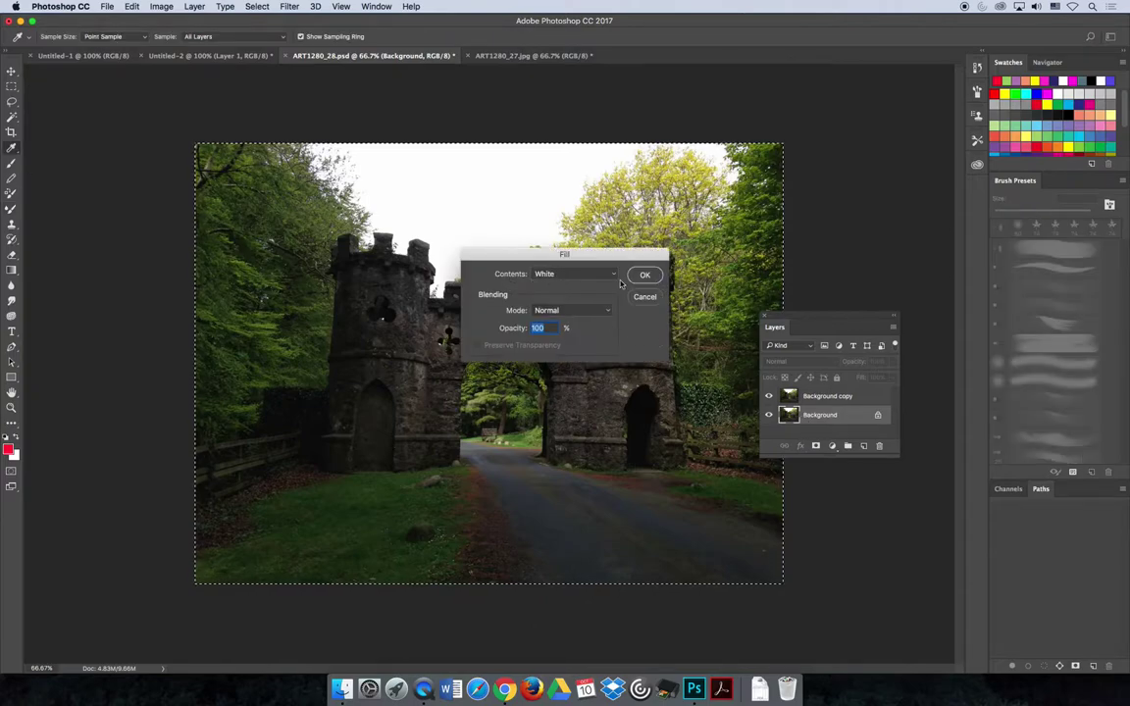
pyautogui.press('Return')
pyautogui.press('b')
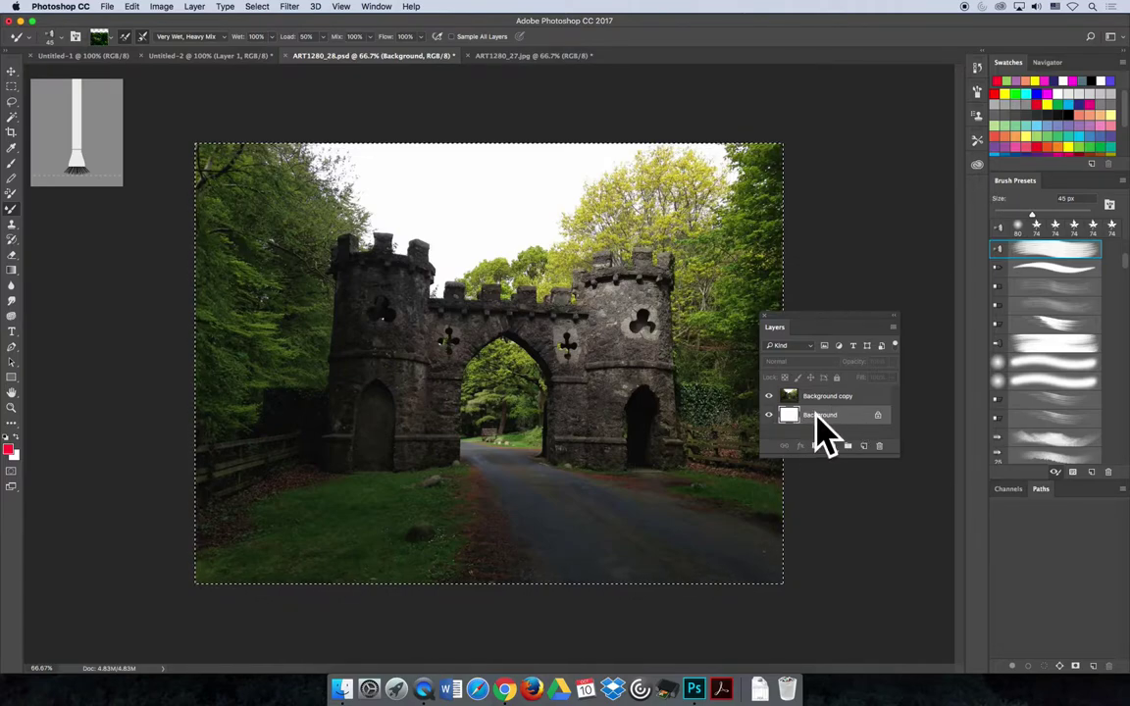
pyautogui.click(833, 397)
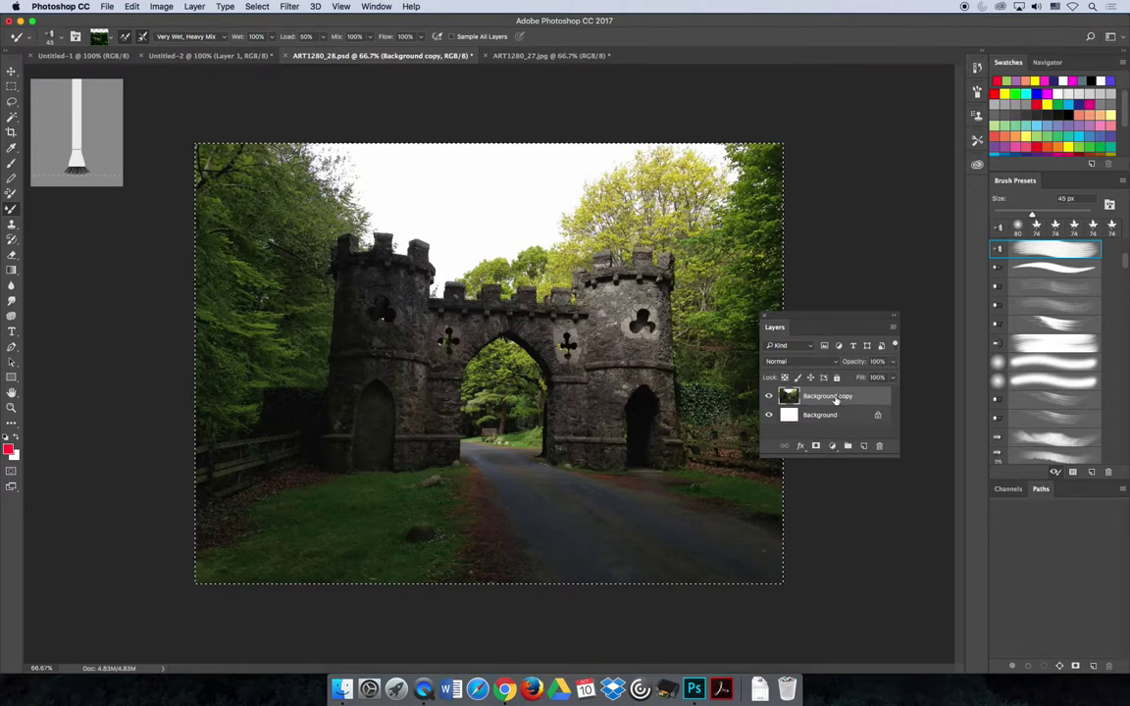
pyautogui.press('super+d')
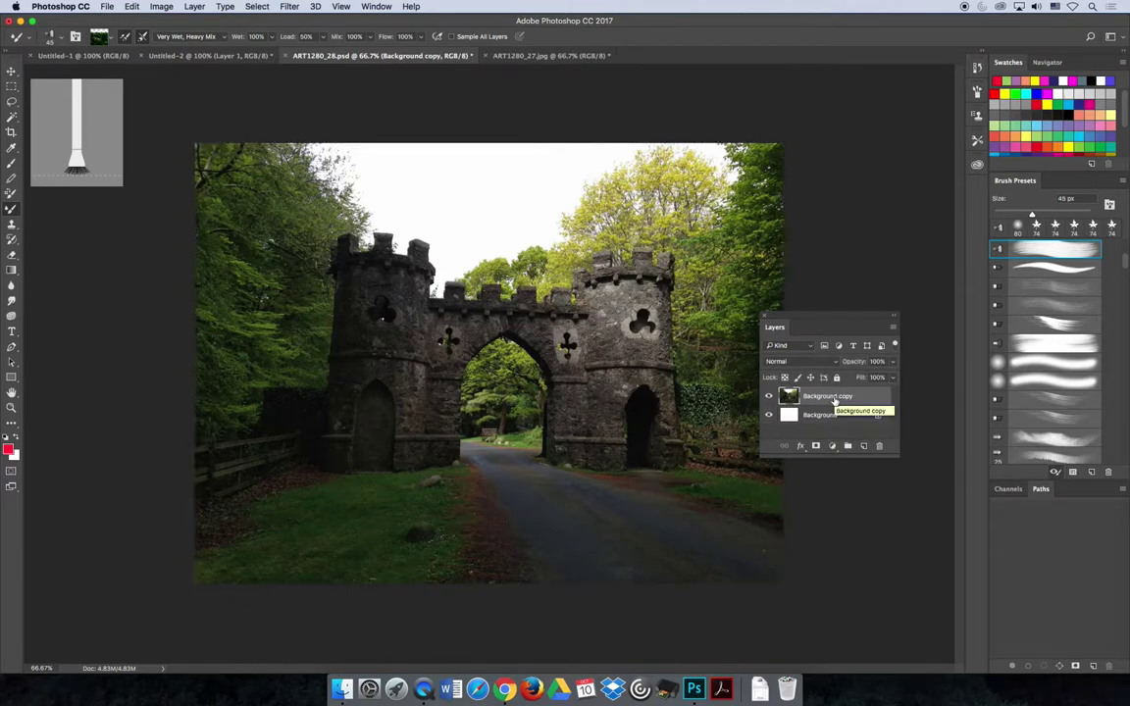
# - Add three empty layers above Background copy and enlarge the Layers panel to fit the whole stack
pyautogui.click(863, 447)
pyautogui.click(863, 447)
pyautogui.click(863, 446)
pyautogui.moveTo(836, 456); pyautogui.dragTo(858, 551)
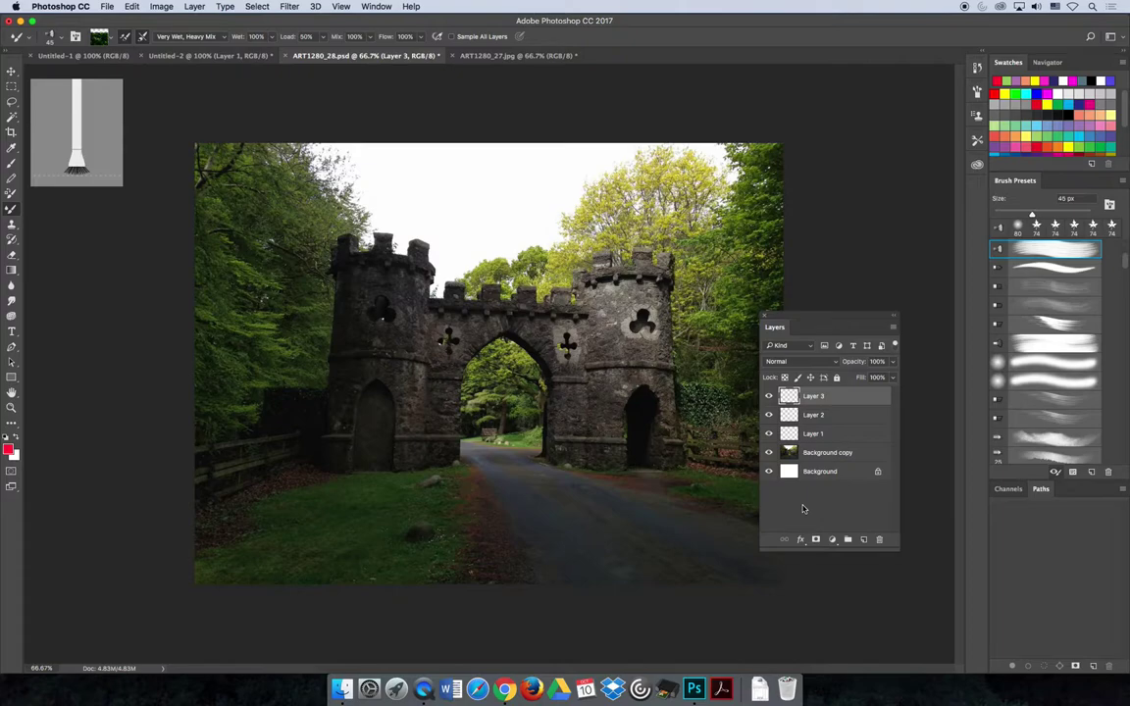
# - Rename the three empty layers, from the uppermost down, as Castle, Road and Trees
pyautogui.doubleClick(813, 395)
pyautogui.write('Castle')
pyautogui.doubleClick(813, 417)
pyautogui.write('Road')
pyautogui.press('Return')
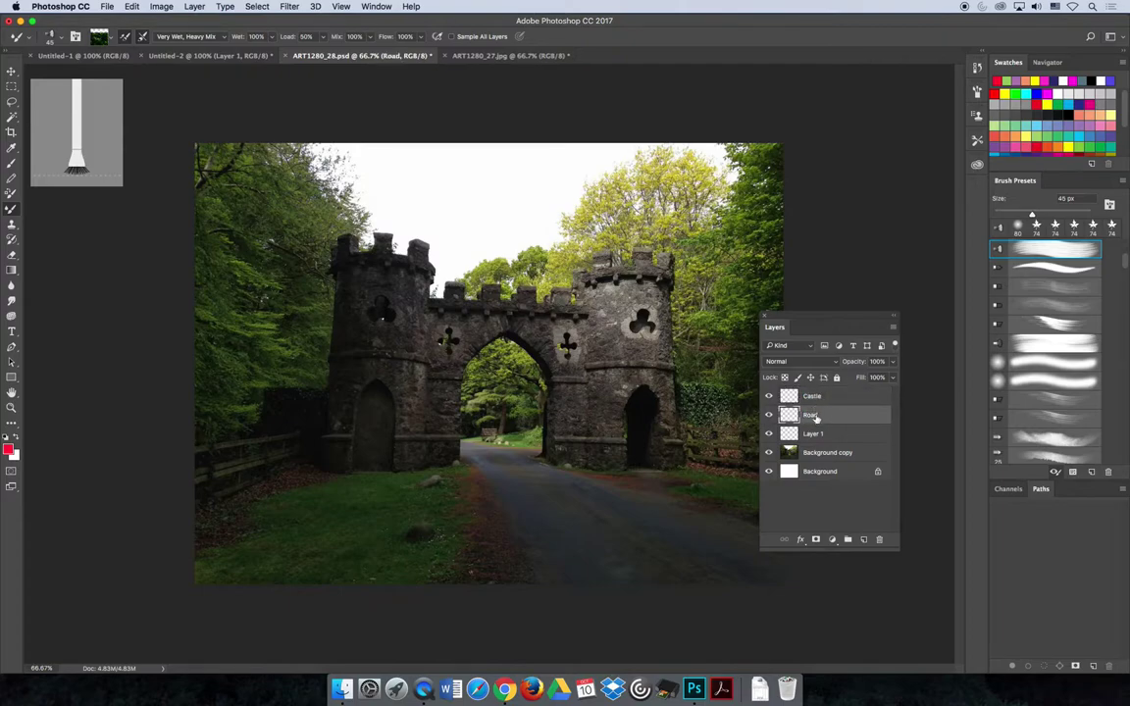
pyautogui.doubleClick(813, 434)
pyautogui.write('Trees')
pyautogui.press('Return')
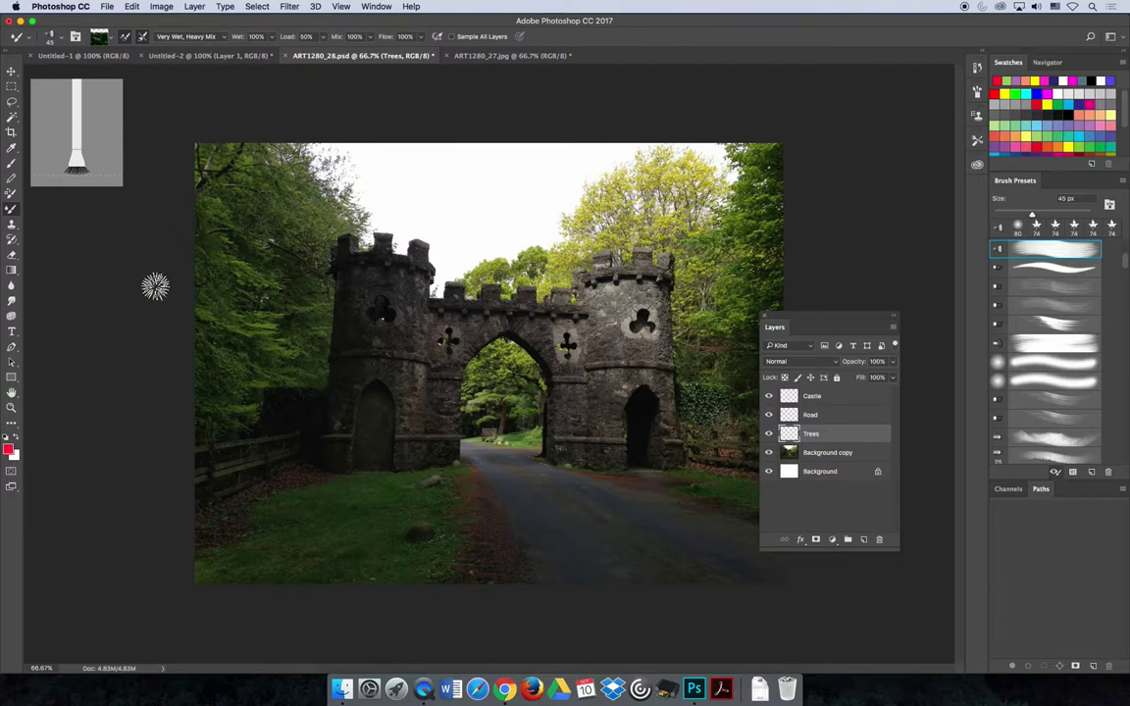
# - Try the regular Brush with the 74 px leaf tip across the photo on the Trees layer, and undo it
pyautogui.click(11, 162)
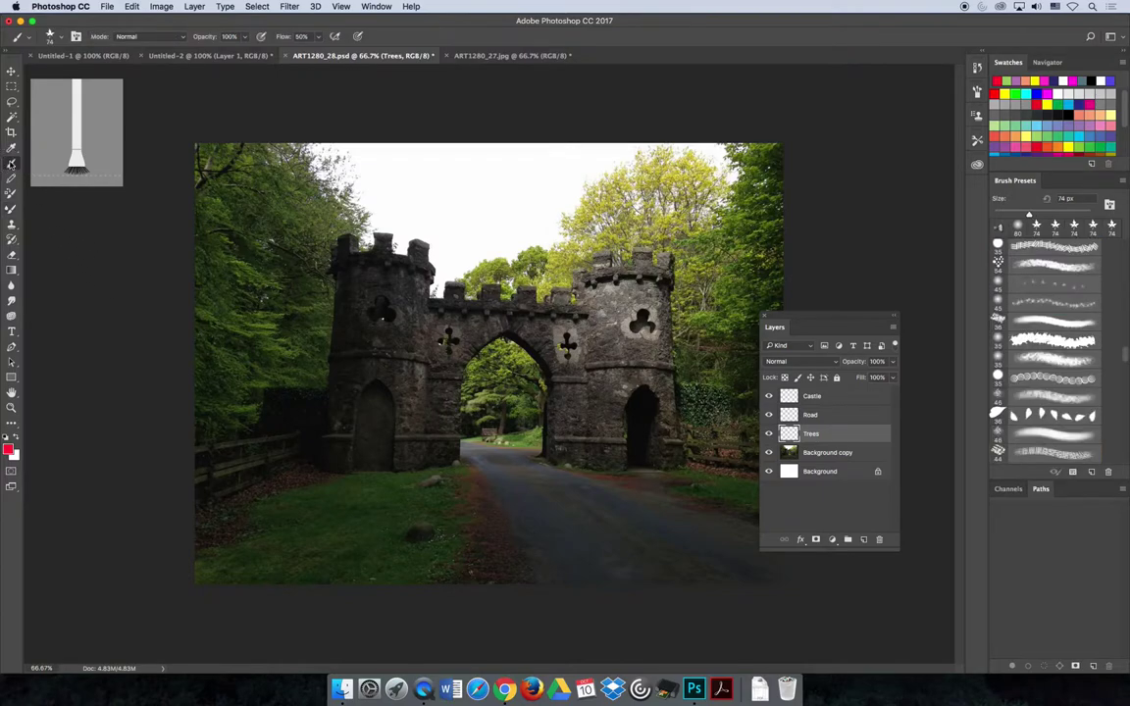
pyautogui.moveTo(491, 225)
pyautogui.mouseDown()
pyautogui.moveTo(555, 233)
pyautogui.moveTo(530, 412)
pyautogui.moveTo(537, 524)
pyautogui.moveTo(423, 398)
pyautogui.moveTo(436, 236)
pyautogui.moveTo(502, 234)
pyautogui.mouseUp()
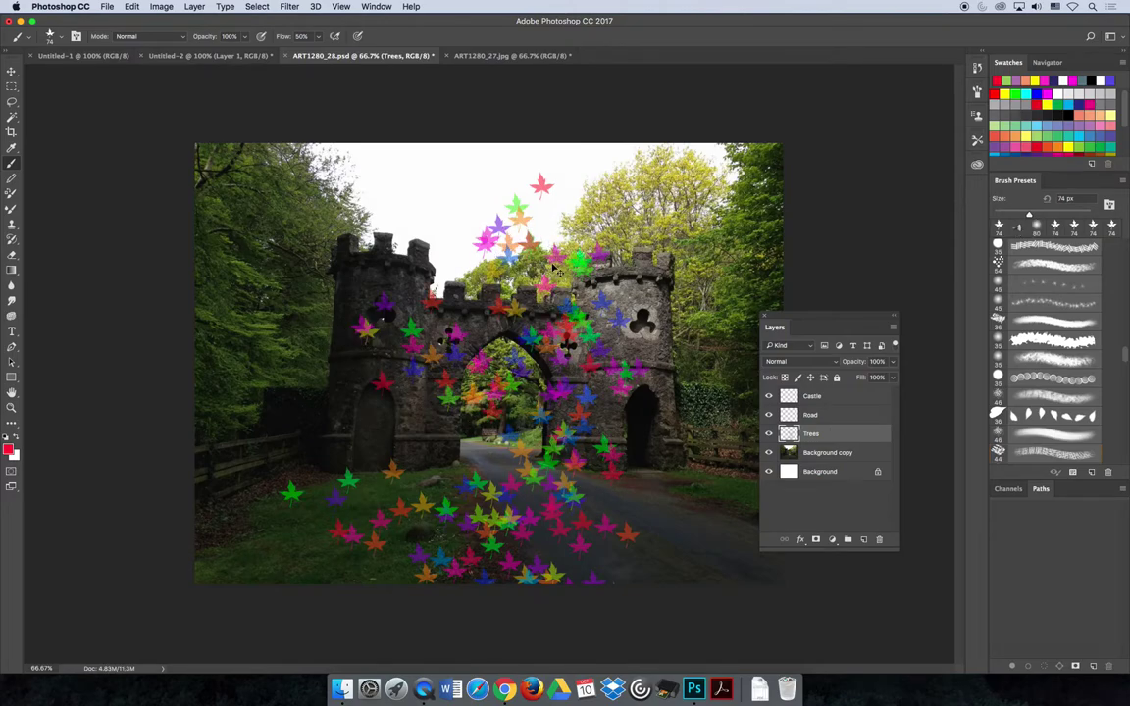
pyautogui.press('super+z')
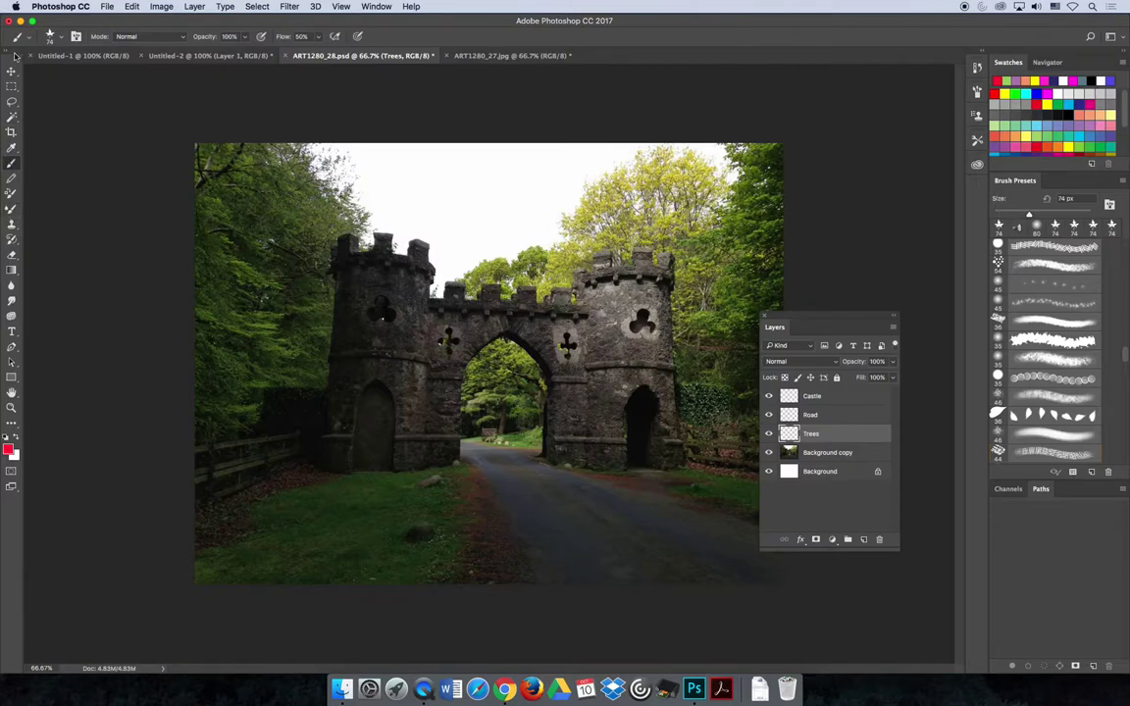
# - Detach the toolbar so it floats beside the photo, and switch to the Mixer Brush tool
pyautogui.moveTo(13, 61); pyautogui.dragTo(112, 106)
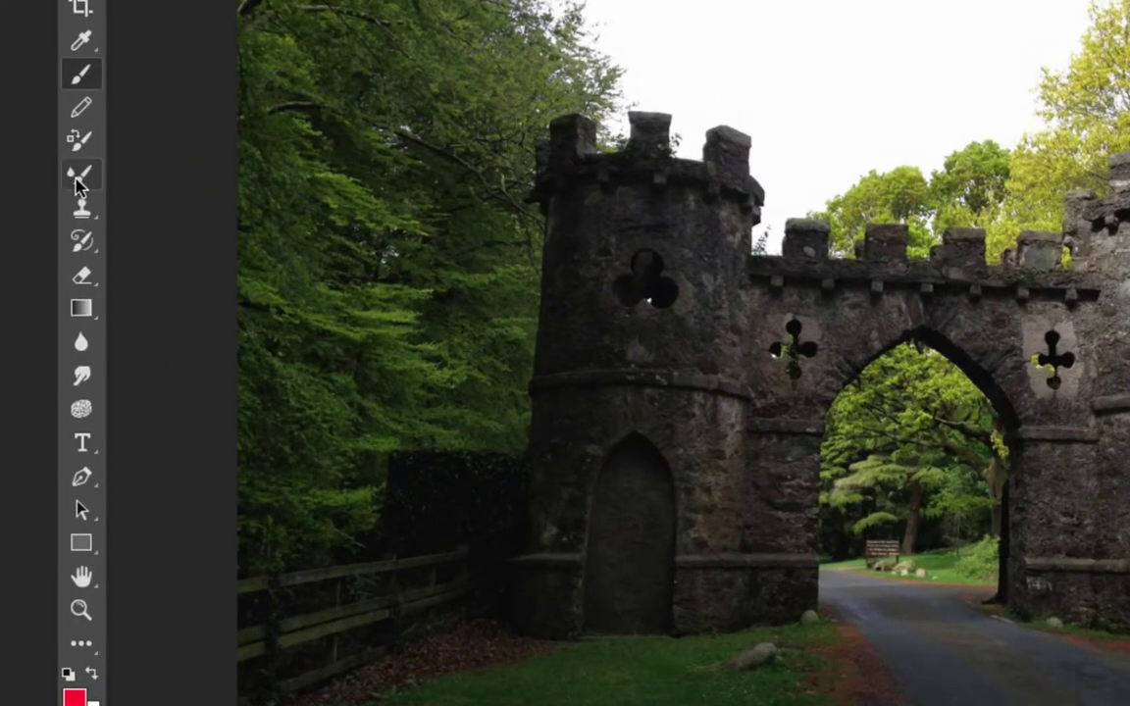
pyautogui.click(78, 180)
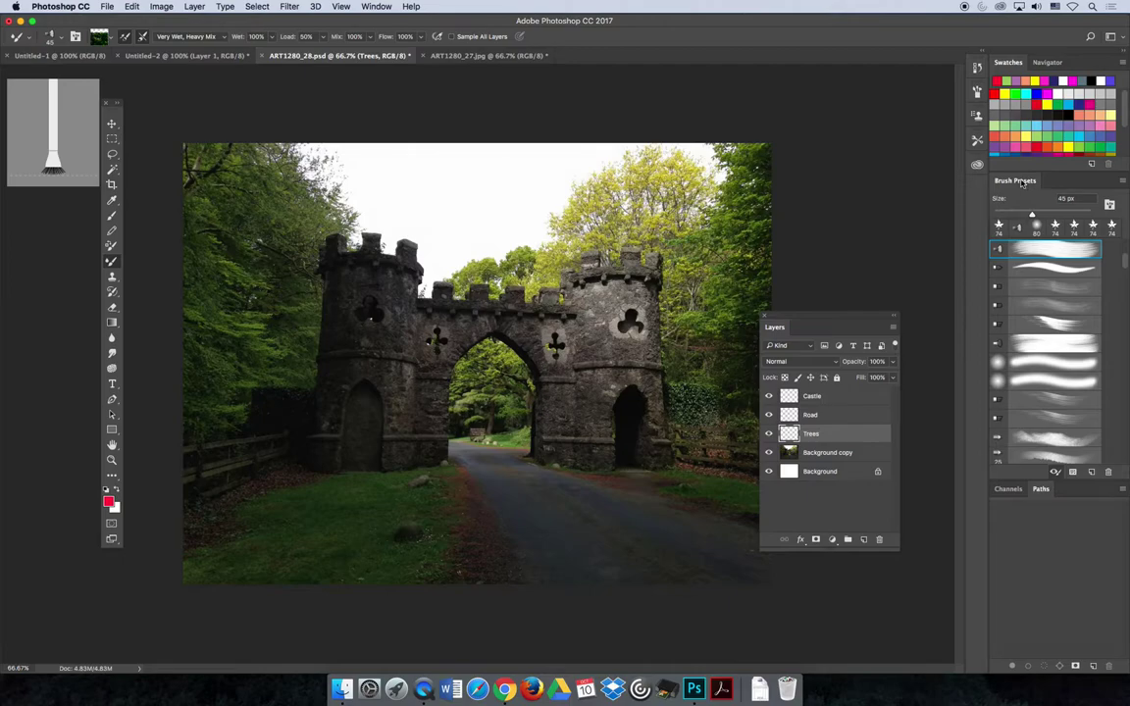
# - Examine the Mixer Brush's tip settings and stroke preview, and return to the Mixer Brush
pyautogui.click(976, 92)
pyautogui.click(976, 92)
pyautogui.click(976, 92)
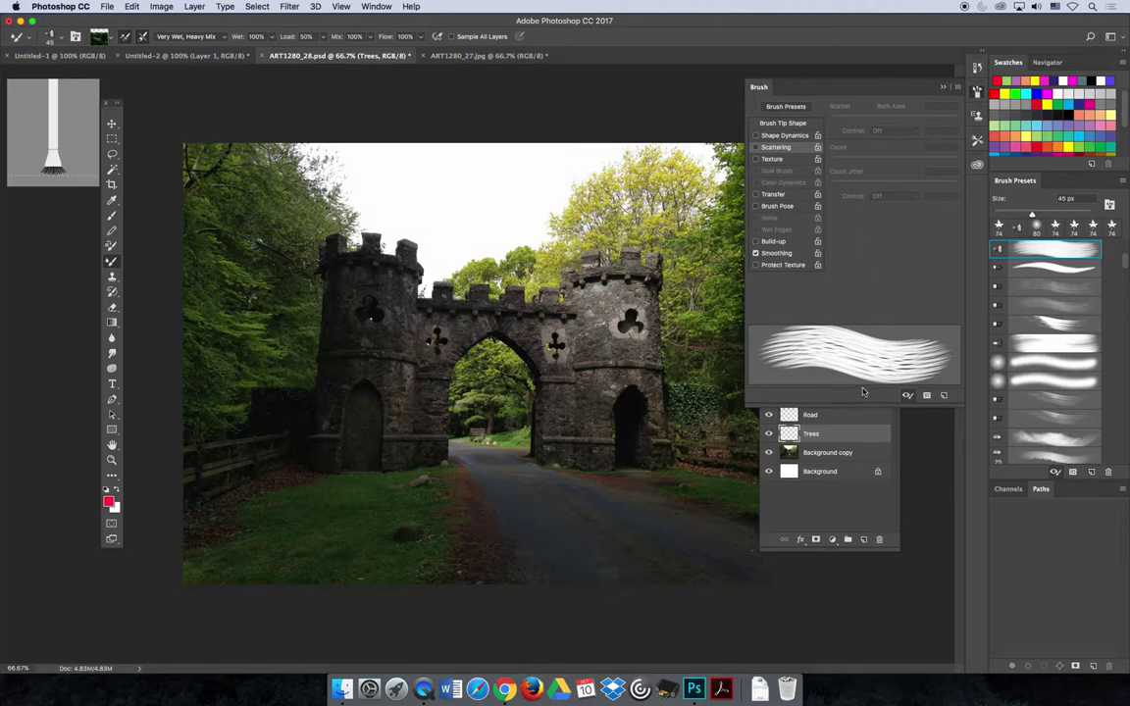
pyautogui.click(111, 122)
pyautogui.click(944, 86)
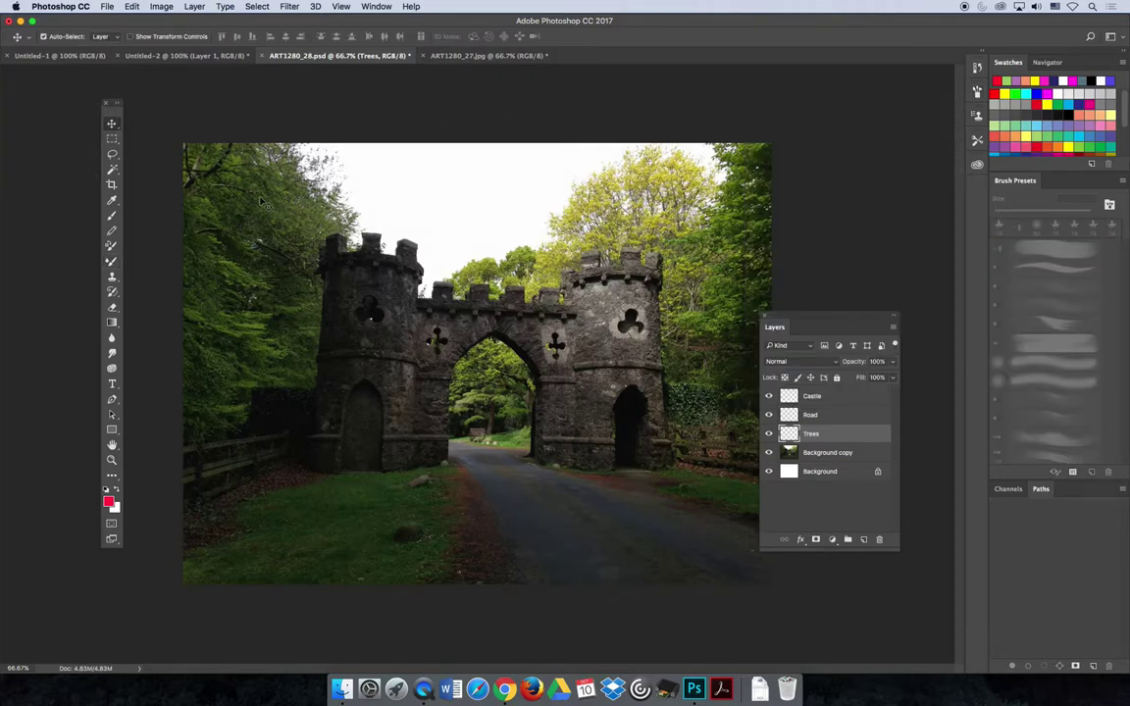
pyautogui.press('b')
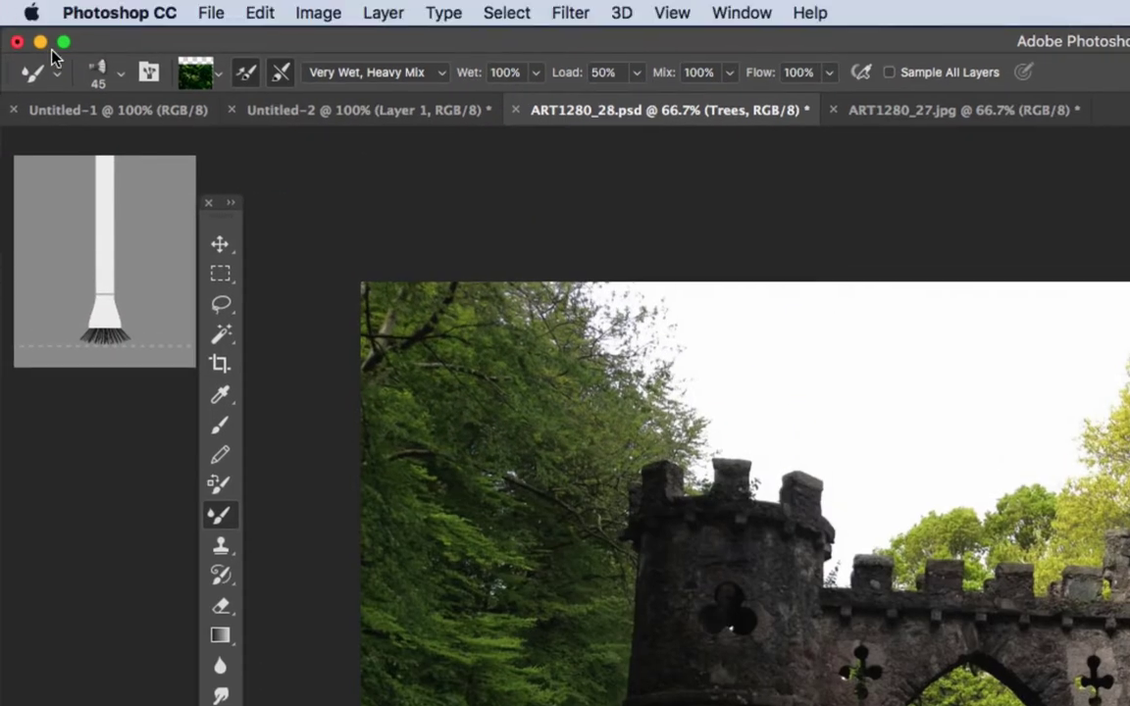
# - Try the 45 px Round Fan Stiff Thin Bristles brush with strokes on the trees above the left tower
pyautogui.click(120, 72)
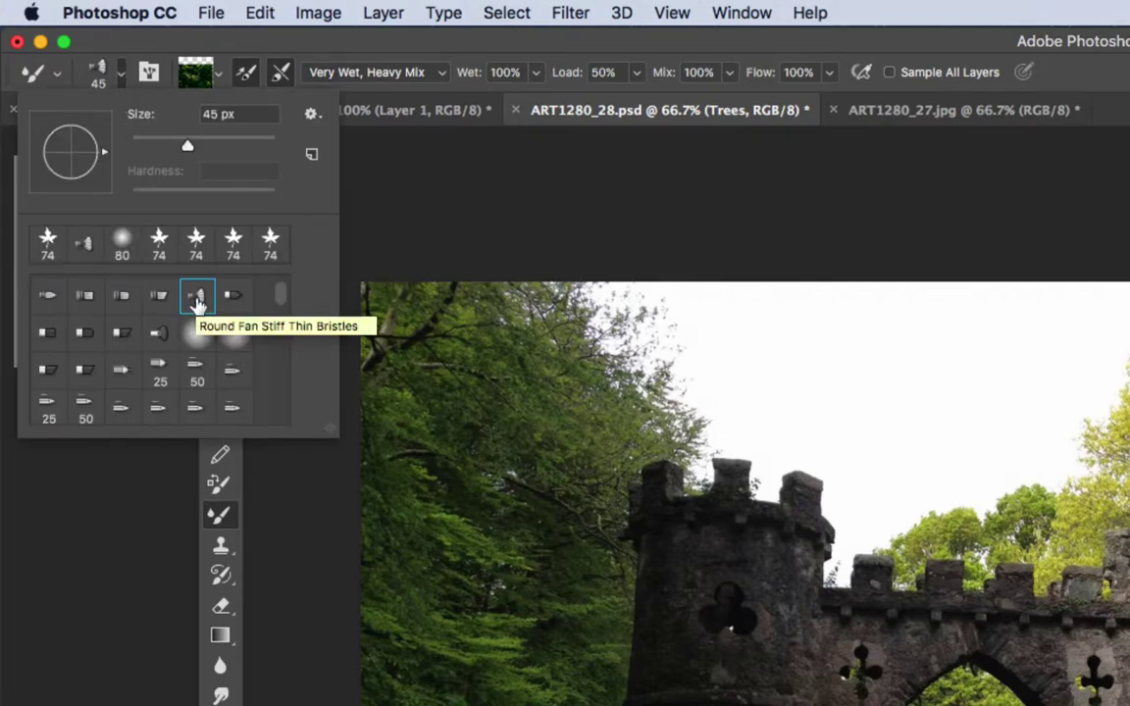
pyautogui.click(197, 299)
pyautogui.moveTo(628, 382)
pyautogui.mouseDown()
pyautogui.moveTo(581, 408)
pyautogui.moveTo(593, 379)
pyautogui.moveTo(627, 408)
pyautogui.moveTo(586, 428)
pyautogui.moveTo(563, 399)
pyautogui.moveTo(633, 349)
pyautogui.moveTo(667, 391)
pyautogui.moveTo(631, 444)
pyautogui.mouseUp()
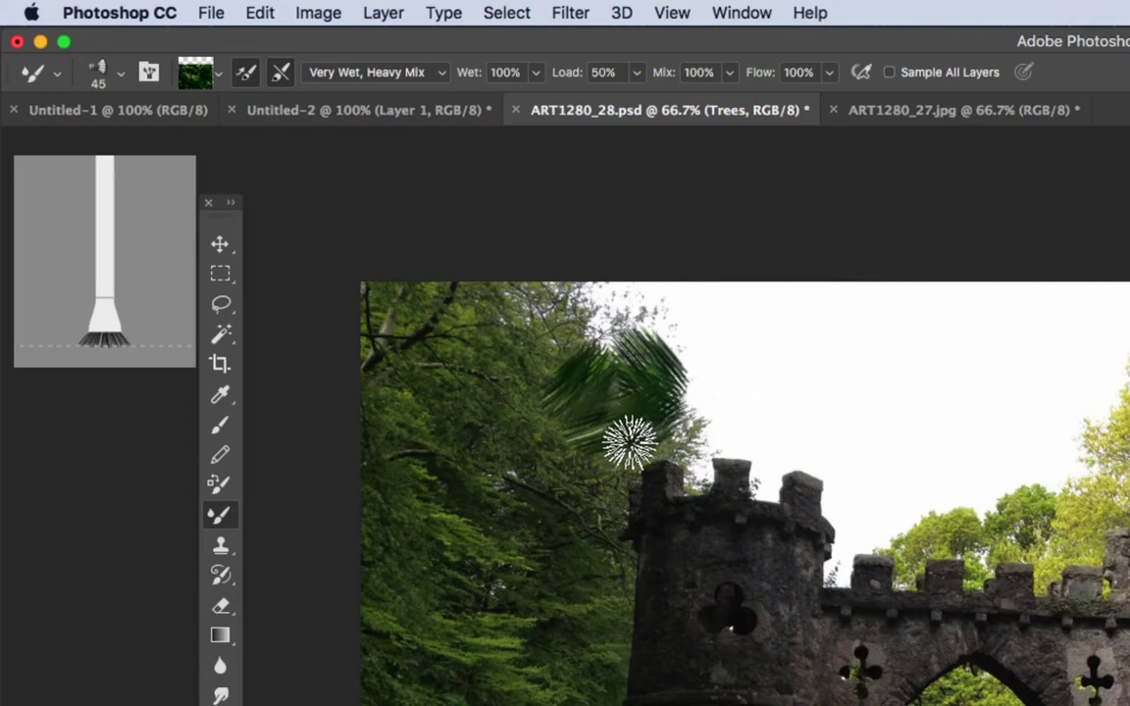
# - Undo all the Mixer Brush test strokes above the left tower
pyautogui.press('super+z')
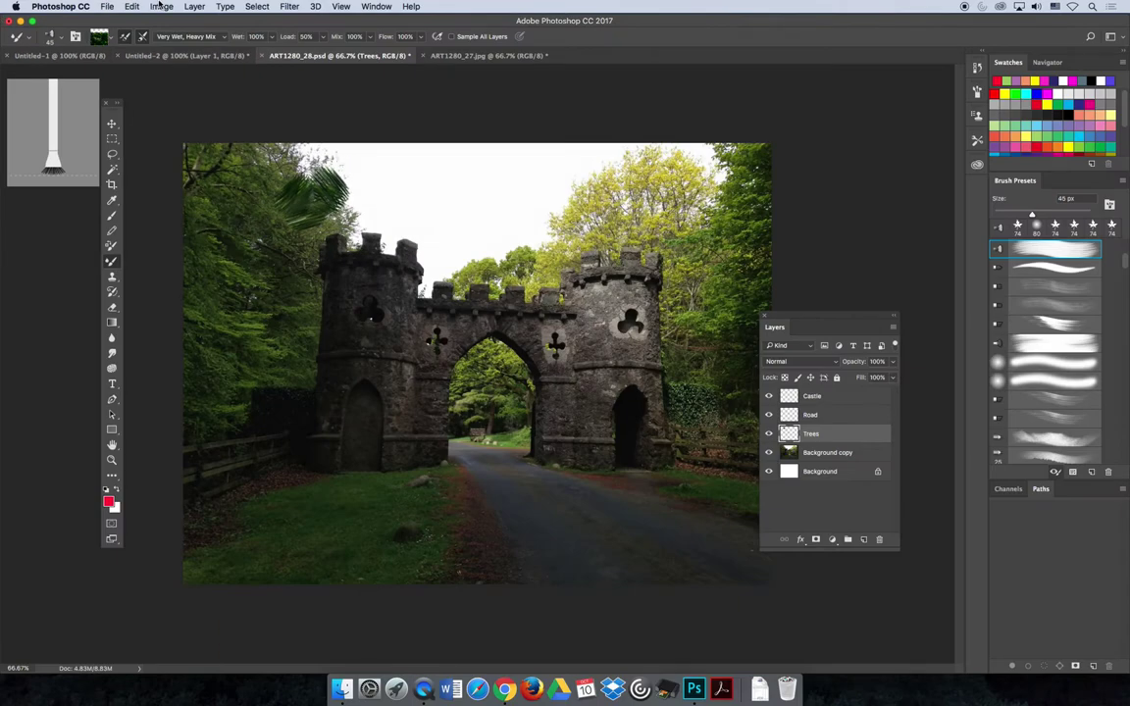
pyautogui.click(131, 6)
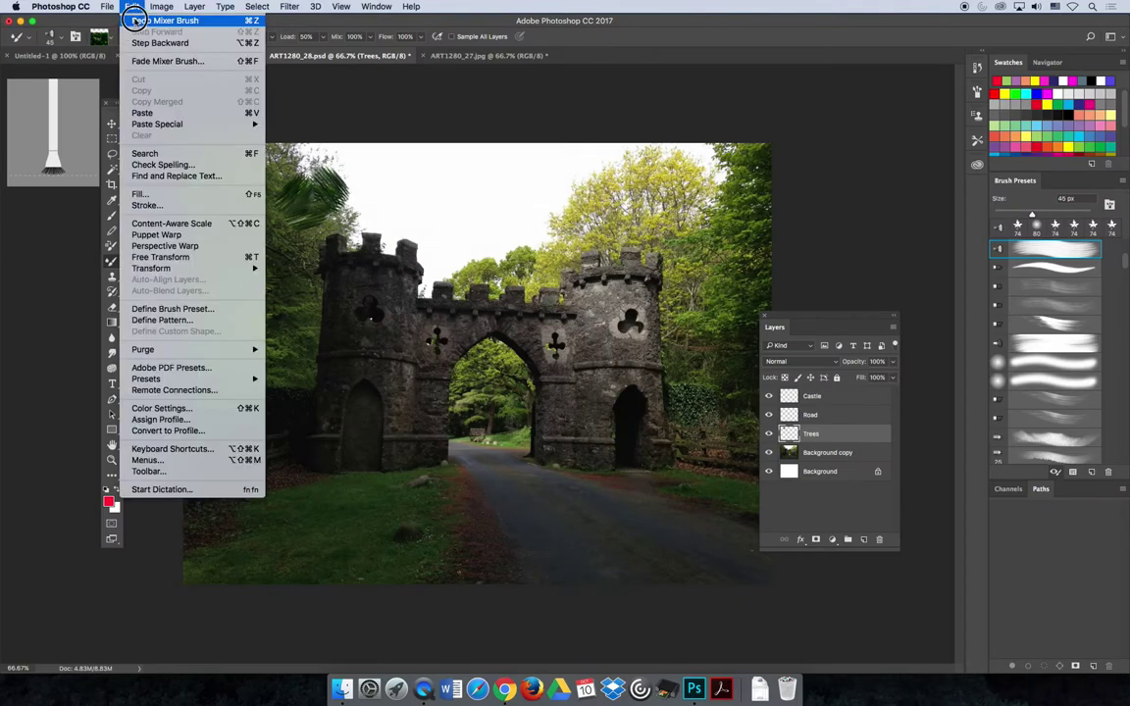
pyautogui.click(140, 42)
pyautogui.click(131, 6)
pyautogui.click(138, 42)
pyautogui.click(132, 6)
pyautogui.click(139, 42)
pyautogui.click(131, 6)
pyautogui.click(139, 43)
pyautogui.click(132, 6)
pyautogui.click(140, 43)
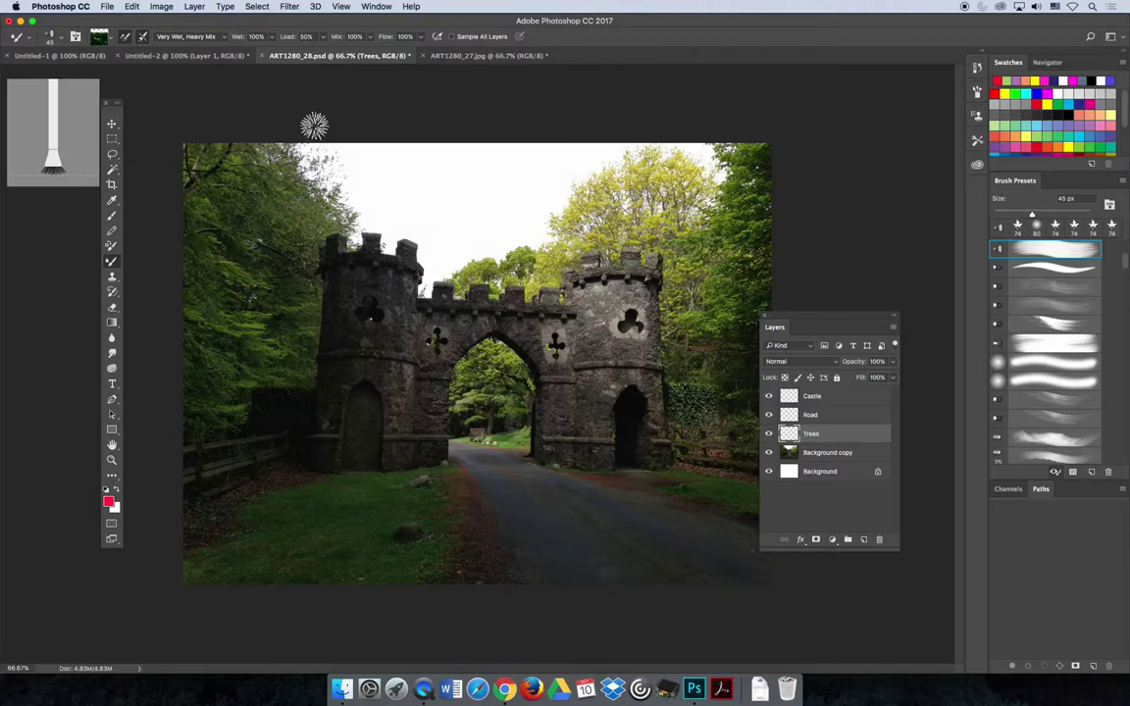
# - Clean the Mixer Brush and load it with foliage sampled from the trees above the left tower
pyautogui.click(108, 37)
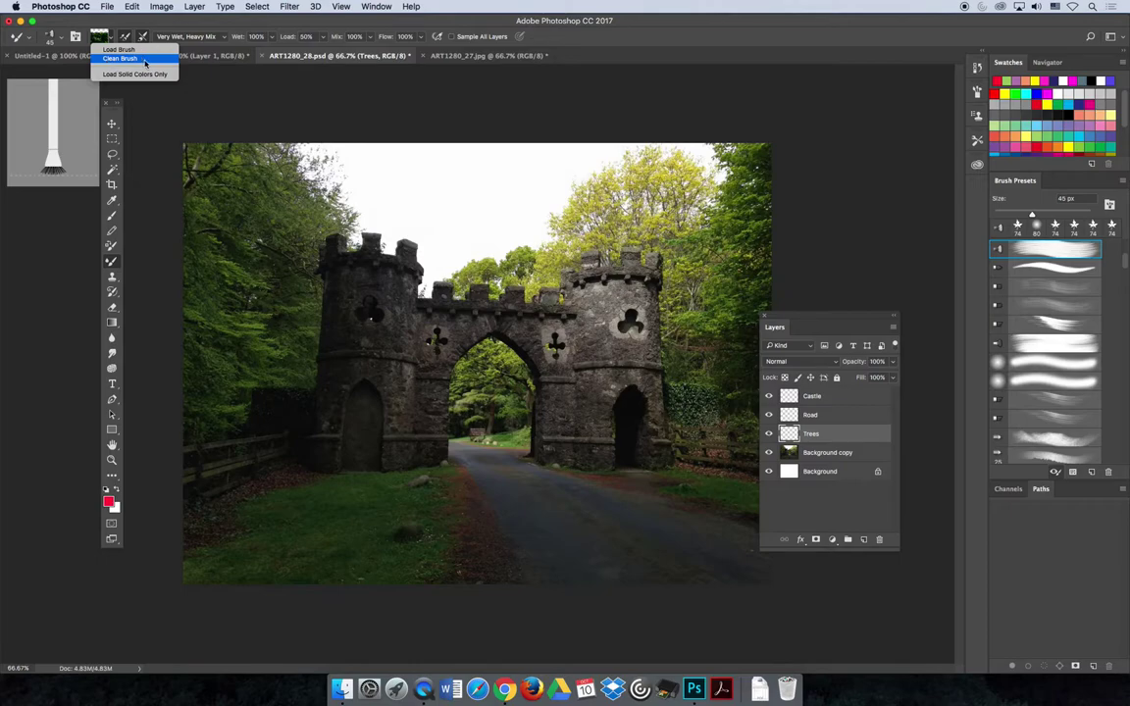
pyautogui.click(107, 60)
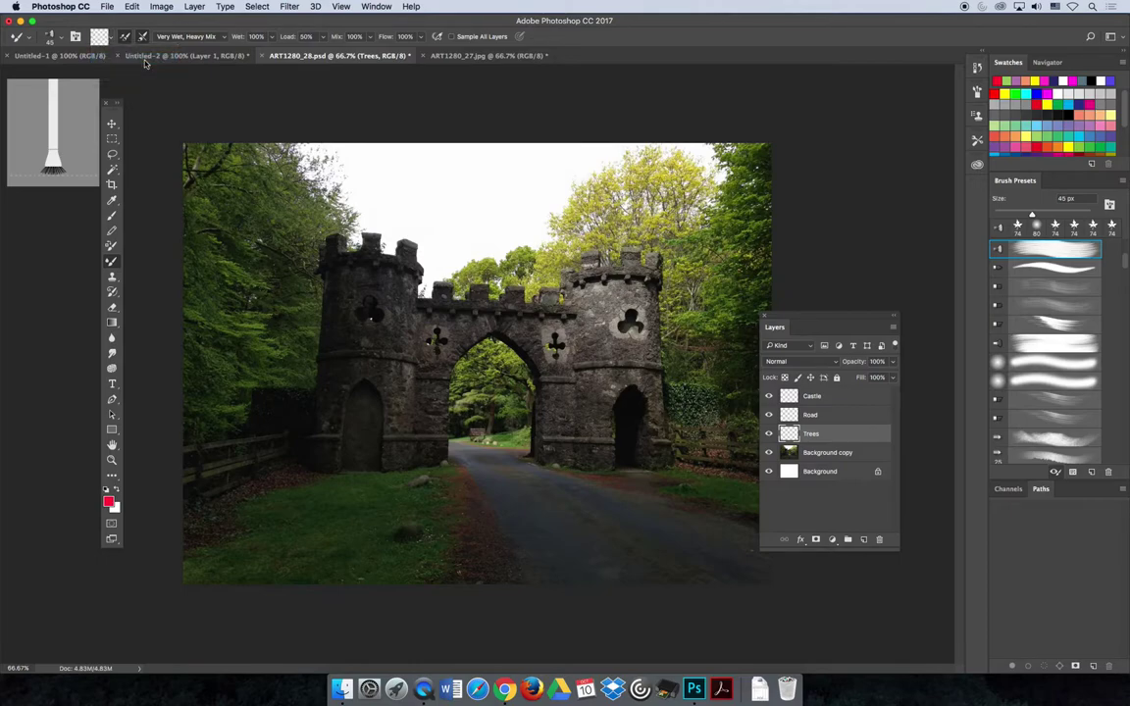
pyautogui.keyDown('alt'); pyautogui.click(284, 182); pyautogui.keyUp('alt')
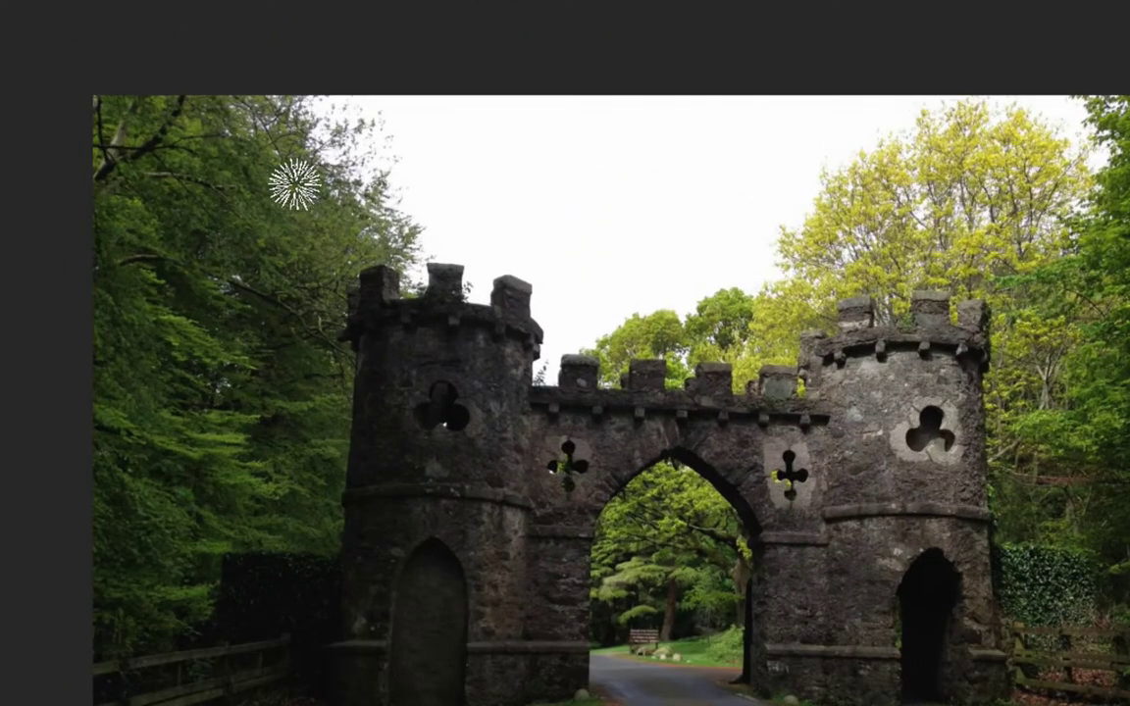
pyautogui.moveTo(291, 192); pyautogui.dragTo(321, 209)
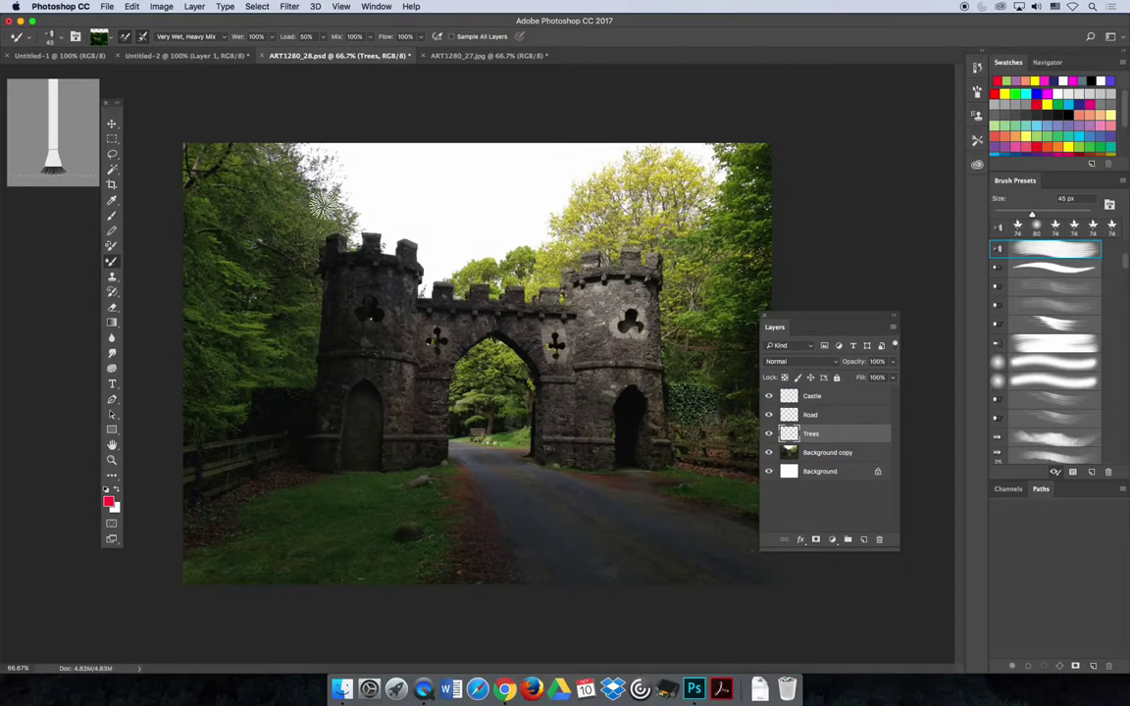
# - Turn on Sample All Layers for the Mixer Brush and start smearing the foliage at the sky edge above the left tower
pyautogui.click(451, 36)
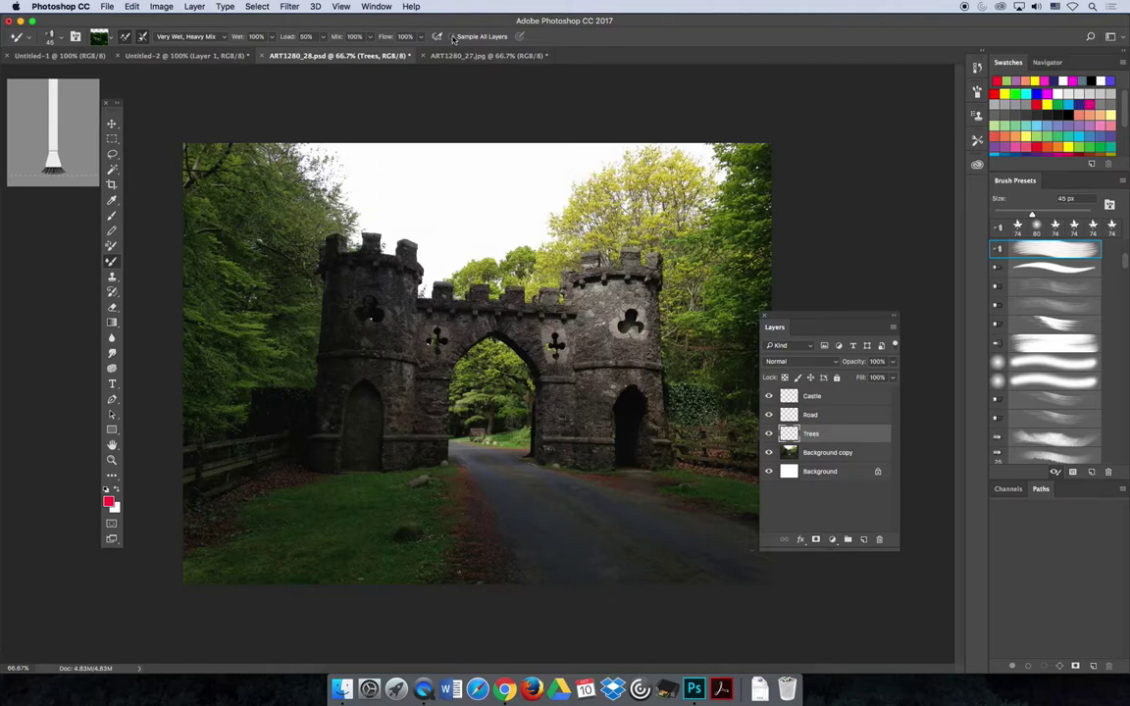
pyautogui.moveTo(287, 208); pyautogui.dragTo(312, 230)
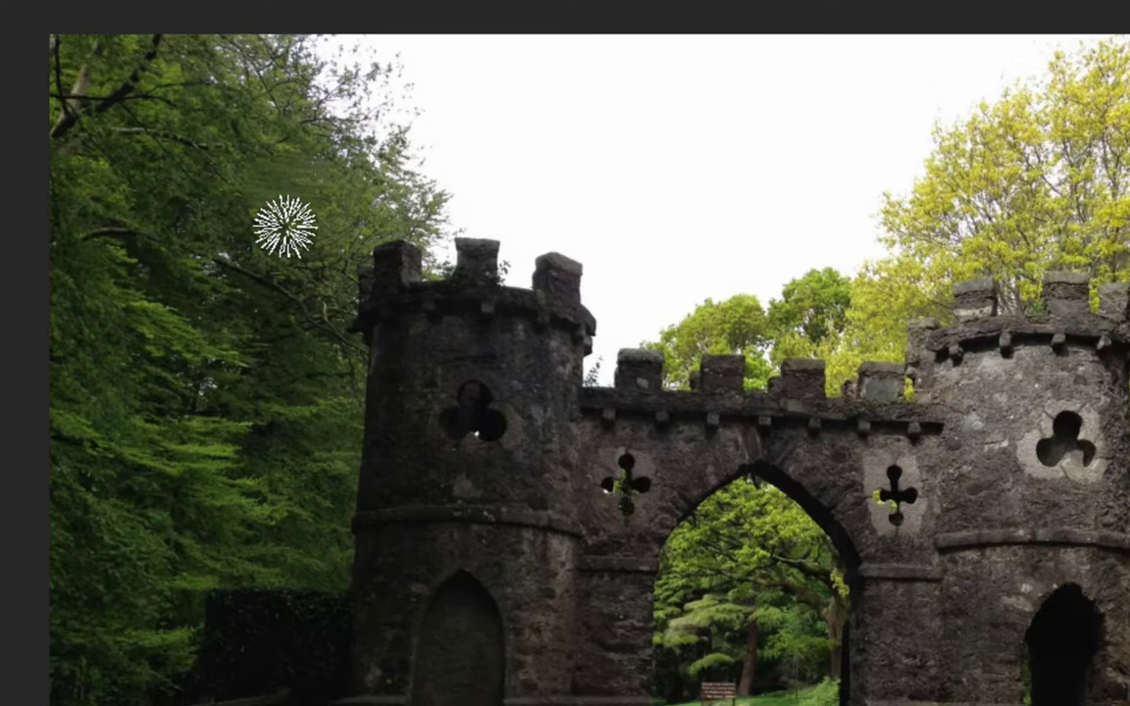
pyautogui.press('v')
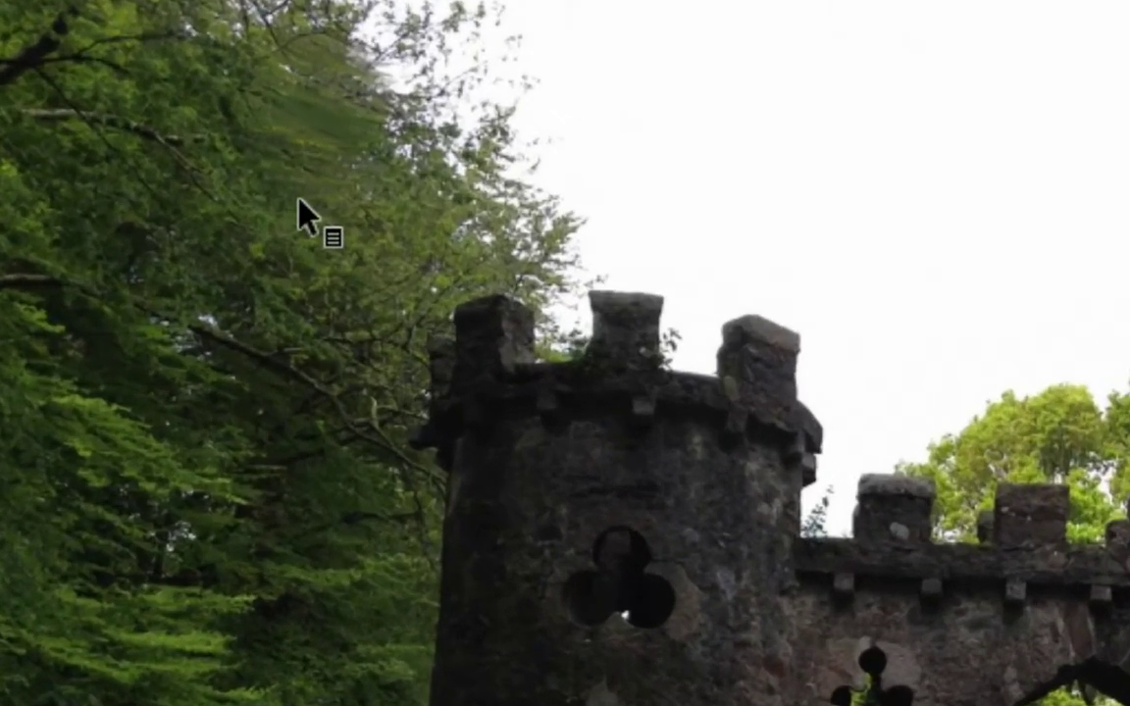
pyautogui.click(302, 202)
pyautogui.moveTo(322, 185)
pyautogui.mouseDown()
pyautogui.moveTo(448, 150)
pyautogui.moveTo(419, 194)
pyautogui.moveTo(478, 206)
pyautogui.moveTo(499, 237)
pyautogui.moveTo(533, 214)
pyautogui.moveTo(472, 157)
pyautogui.moveTo(470, 132)
pyautogui.moveTo(419, 101)
pyautogui.moveTo(444, 92)
pyautogui.moveTo(468, 57)
pyautogui.moveTo(533, 68)
pyautogui.moveTo(525, 200)
pyautogui.moveTo(538, 204)
pyautogui.moveTo(540, 261)
pyautogui.moveTo(542, 239)
pyautogui.moveTo(364, 138)
pyautogui.moveTo(389, 93)
pyautogui.moveTo(351, 49)
pyautogui.moveTo(326, 152)
pyautogui.moveTo(352, 207)
pyautogui.moveTo(330, 247)
pyautogui.moveTo(388, 262)
pyautogui.moveTo(198, 158)
pyautogui.moveTo(239, 106)
pyautogui.moveTo(201, 212)
pyautogui.moveTo(271, 280)
pyautogui.moveTo(131, 220)
pyautogui.moveTo(173, 71)
pyautogui.moveTo(297, 67)
pyautogui.moveTo(378, 102)
pyautogui.mouseUp()
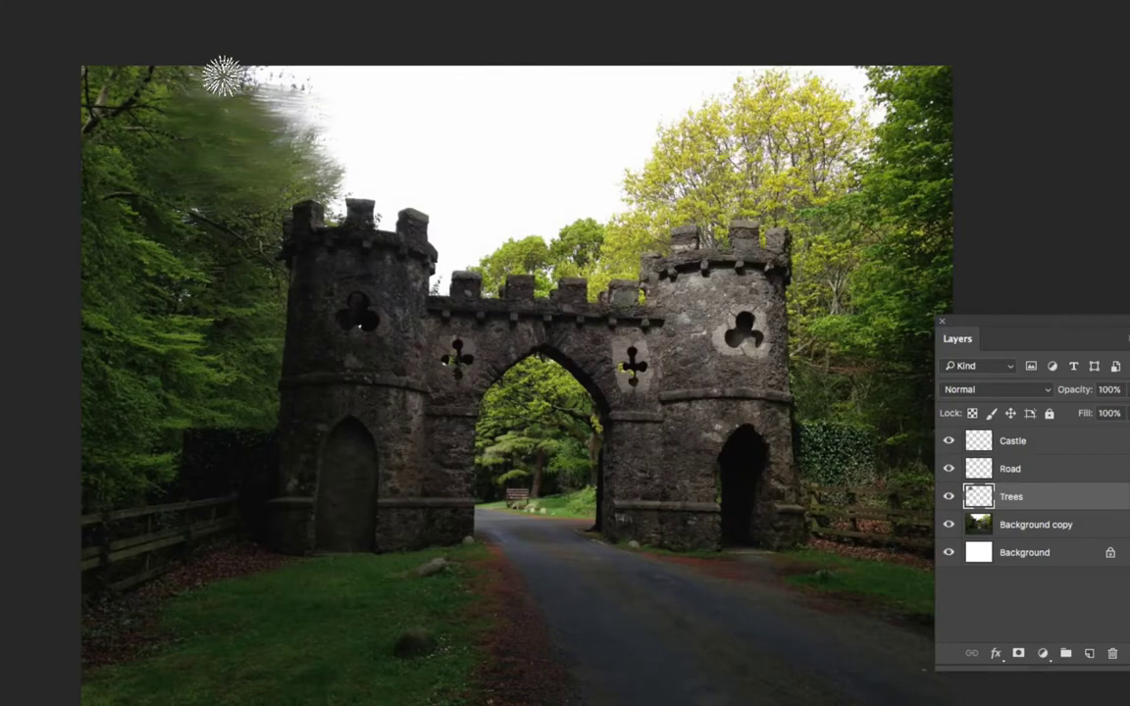
# - Paint over the remaining trees beside the left tower, from the image's upper edge down to the wooden fence
pyautogui.moveTo(223, 76)
pyautogui.mouseDown()
pyautogui.moveTo(177, 65)
pyautogui.moveTo(199, 82)
pyautogui.moveTo(123, 97)
pyautogui.moveTo(118, 128)
pyautogui.moveTo(155, 131)
pyautogui.moveTo(112, 87)
pyautogui.moveTo(104, 59)
pyautogui.moveTo(86, 73)
pyautogui.moveTo(103, 85)
pyautogui.moveTo(113, 124)
pyautogui.moveTo(132, 108)
pyautogui.moveTo(139, 74)
pyautogui.moveTo(170, 65)
pyautogui.moveTo(168, 119)
pyautogui.moveTo(113, 150)
pyautogui.moveTo(157, 158)
pyautogui.moveTo(92, 168)
pyautogui.moveTo(121, 186)
pyautogui.moveTo(211, 194)
pyautogui.moveTo(258, 219)
pyautogui.moveTo(64, 194)
pyautogui.moveTo(139, 186)
pyautogui.moveTo(111, 219)
pyautogui.moveTo(155, 220)
pyautogui.moveTo(134, 185)
pyautogui.moveTo(152, 197)
pyautogui.moveTo(93, 138)
pyautogui.moveTo(87, 102)
pyautogui.moveTo(117, 95)
pyautogui.moveTo(80, 65)
pyautogui.moveTo(161, 91)
pyautogui.mouseUp()
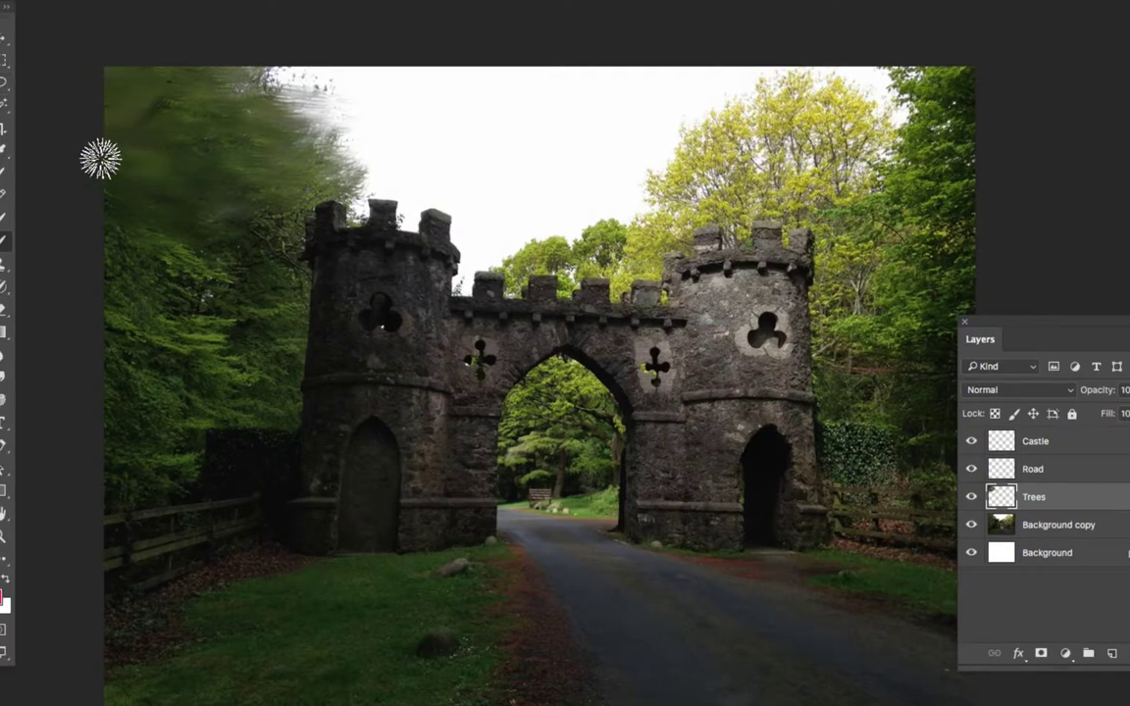
pyautogui.moveTo(82, 202)
pyautogui.mouseDown()
pyautogui.moveTo(155, 212)
pyautogui.moveTo(133, 215)
pyautogui.moveTo(123, 242)
pyautogui.moveTo(71, 249)
pyautogui.moveTo(148, 243)
pyautogui.moveTo(94, 277)
pyautogui.moveTo(127, 286)
pyautogui.moveTo(97, 312)
pyautogui.moveTo(135, 254)
pyautogui.moveTo(116, 254)
pyautogui.moveTo(188, 242)
pyautogui.moveTo(189, 217)
pyautogui.moveTo(189, 273)
pyautogui.moveTo(187, 261)
pyautogui.moveTo(134, 296)
pyautogui.moveTo(237, 275)
pyautogui.moveTo(186, 288)
pyautogui.moveTo(224, 245)
pyautogui.moveTo(196, 258)
pyautogui.moveTo(246, 201)
pyautogui.moveTo(227, 236)
pyautogui.moveTo(298, 208)
pyautogui.moveTo(247, 223)
pyautogui.moveTo(287, 213)
pyautogui.moveTo(331, 237)
pyautogui.moveTo(334, 228)
pyautogui.moveTo(290, 227)
pyautogui.moveTo(333, 266)
pyautogui.moveTo(283, 263)
pyautogui.moveTo(268, 250)
pyautogui.moveTo(322, 279)
pyautogui.moveTo(266, 277)
pyautogui.moveTo(272, 240)
pyautogui.moveTo(314, 224)
pyautogui.moveTo(300, 196)
pyautogui.moveTo(346, 181)
pyautogui.moveTo(324, 173)
pyautogui.moveTo(372, 177)
pyautogui.moveTo(286, 205)
pyautogui.moveTo(312, 210)
pyautogui.moveTo(291, 145)
pyautogui.moveTo(272, 180)
pyautogui.moveTo(302, 145)
pyautogui.moveTo(331, 157)
pyautogui.mouseUp()
pyautogui.moveTo(268, 298)
pyautogui.mouseDown()
pyautogui.moveTo(310, 325)
pyautogui.moveTo(293, 334)
pyautogui.moveTo(299, 295)
pyautogui.moveTo(262, 292)
pyautogui.moveTo(325, 327)
pyautogui.moveTo(262, 338)
pyautogui.moveTo(299, 353)
pyautogui.moveTo(237, 322)
pyautogui.moveTo(273, 303)
pyautogui.moveTo(213, 295)
pyautogui.moveTo(254, 272)
pyautogui.moveTo(208, 223)
pyautogui.moveTo(272, 251)
pyautogui.moveTo(186, 271)
pyautogui.moveTo(238, 276)
pyautogui.moveTo(203, 197)
pyautogui.moveTo(216, 178)
pyautogui.moveTo(203, 122)
pyautogui.moveTo(266, 120)
pyautogui.moveTo(275, 172)
pyautogui.moveTo(168, 126)
pyautogui.moveTo(172, 141)
pyautogui.moveTo(227, 71)
pyautogui.moveTo(230, 81)
pyautogui.moveTo(147, 103)
pyautogui.moveTo(175, 86)
pyautogui.moveTo(162, 207)
pyautogui.moveTo(148, 197)
pyautogui.moveTo(179, 249)
pyautogui.moveTo(156, 283)
pyautogui.moveTo(170, 311)
pyautogui.moveTo(222, 314)
pyautogui.moveTo(261, 356)
pyautogui.moveTo(247, 373)
pyautogui.moveTo(155, 337)
pyautogui.moveTo(175, 344)
pyautogui.moveTo(170, 376)
pyautogui.moveTo(240, 377)
pyautogui.moveTo(110, 347)
pyautogui.moveTo(165, 326)
pyautogui.moveTo(130, 317)
pyautogui.moveTo(119, 288)
pyautogui.moveTo(146, 301)
pyautogui.moveTo(222, 387)
pyautogui.moveTo(247, 377)
pyautogui.moveTo(285, 387)
pyautogui.moveTo(277, 373)
pyautogui.moveTo(307, 389)
pyautogui.moveTo(301, 415)
pyautogui.moveTo(229, 392)
pyautogui.moveTo(268, 395)
pyautogui.moveTo(195, 397)
pyautogui.moveTo(143, 375)
pyautogui.moveTo(170, 385)
pyautogui.moveTo(110, 385)
pyautogui.moveTo(107, 402)
pyautogui.moveTo(217, 396)
pyautogui.moveTo(120, 433)
pyautogui.moveTo(217, 434)
pyautogui.moveTo(101, 437)
pyautogui.moveTo(186, 438)
pyautogui.moveTo(111, 471)
pyautogui.moveTo(192, 475)
pyautogui.mouseUp()
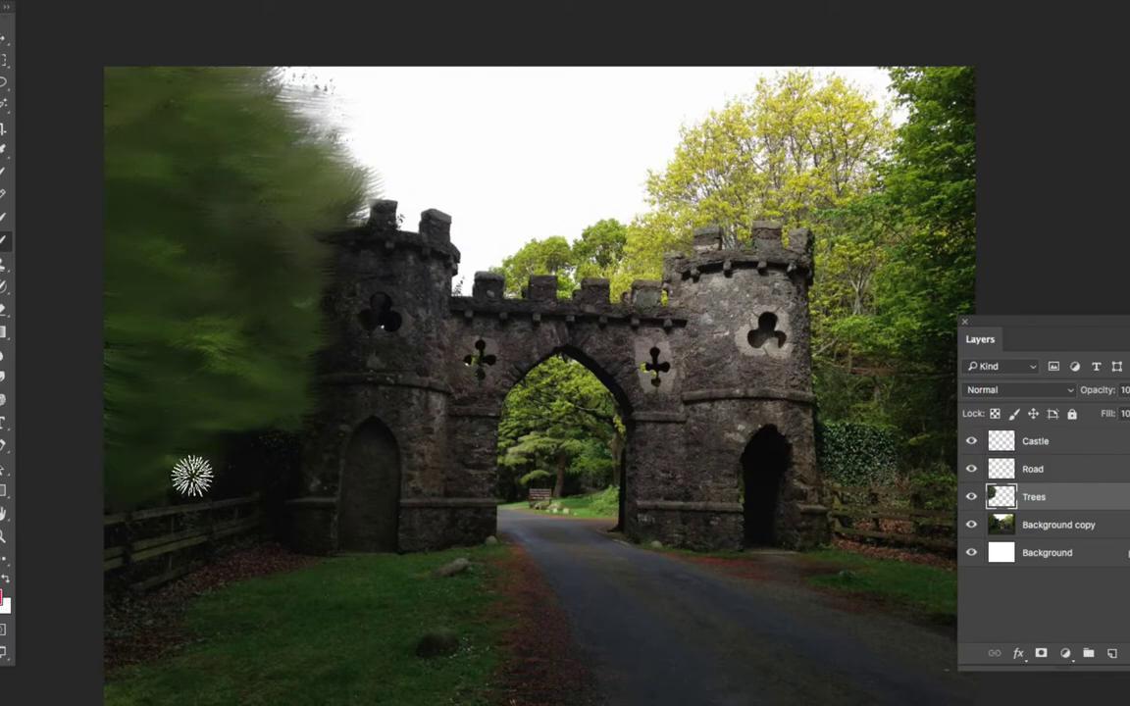
# - Hide the Background copy layer, blend a short stroke into the middle of the painted foliage, and show the layer again
pyautogui.click(970, 526)
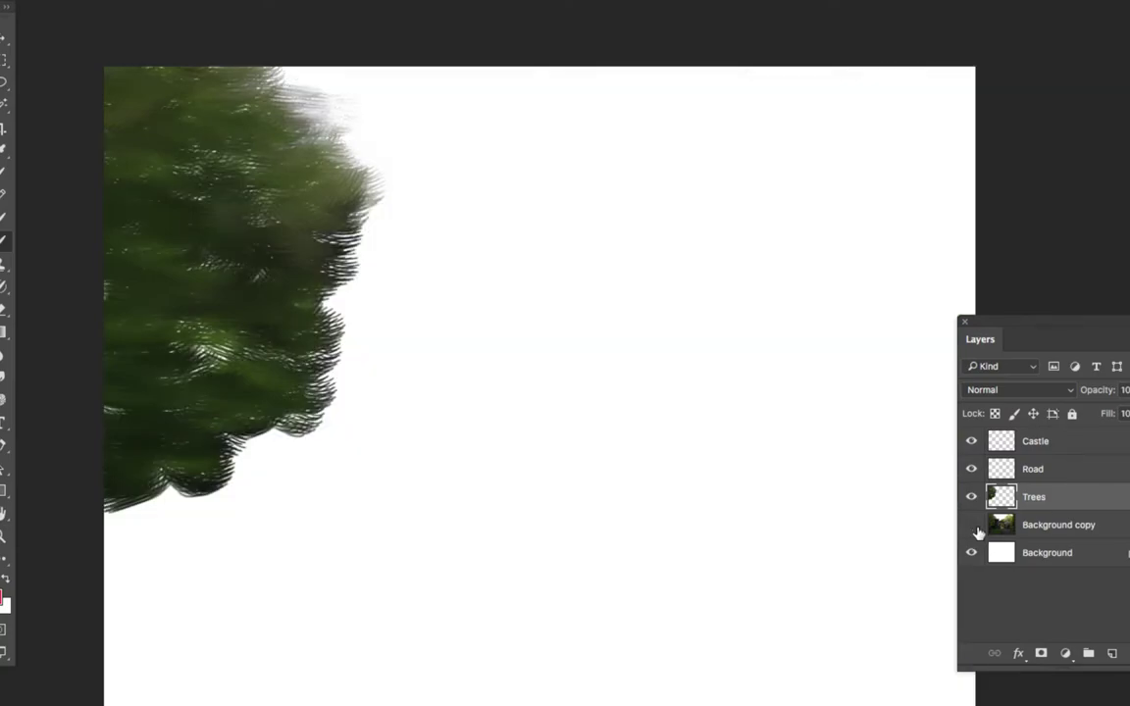
pyautogui.moveTo(189, 336)
pyautogui.mouseDown()
pyautogui.moveTo(247, 335)
pyautogui.moveTo(243, 323)
pyautogui.mouseUp()
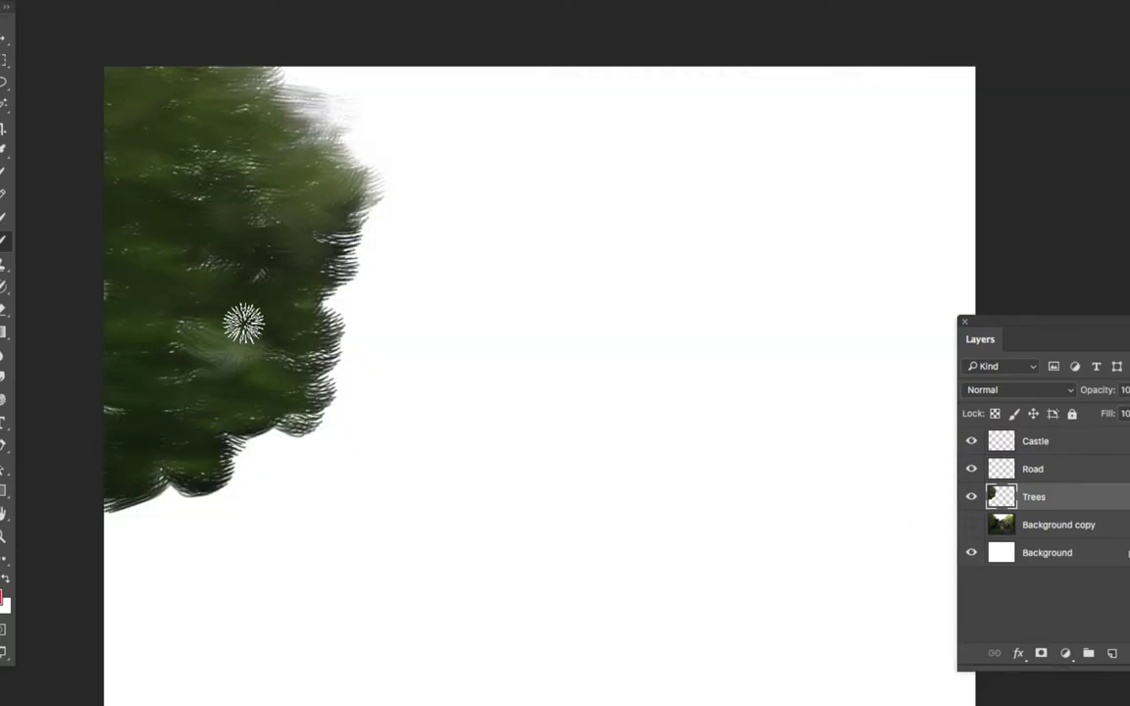
pyautogui.click(971, 526)
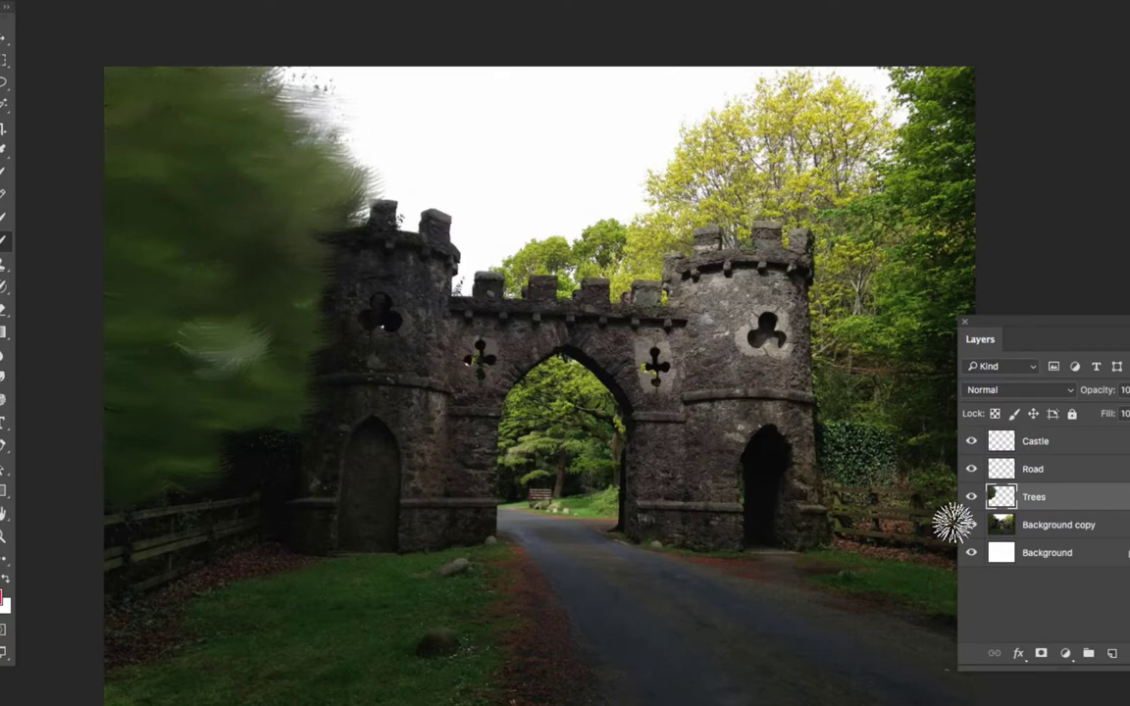
# - Activate the Road layer and choose the flat 63 px brush preset for the Mixer Brush
pyautogui.click(1058, 469)
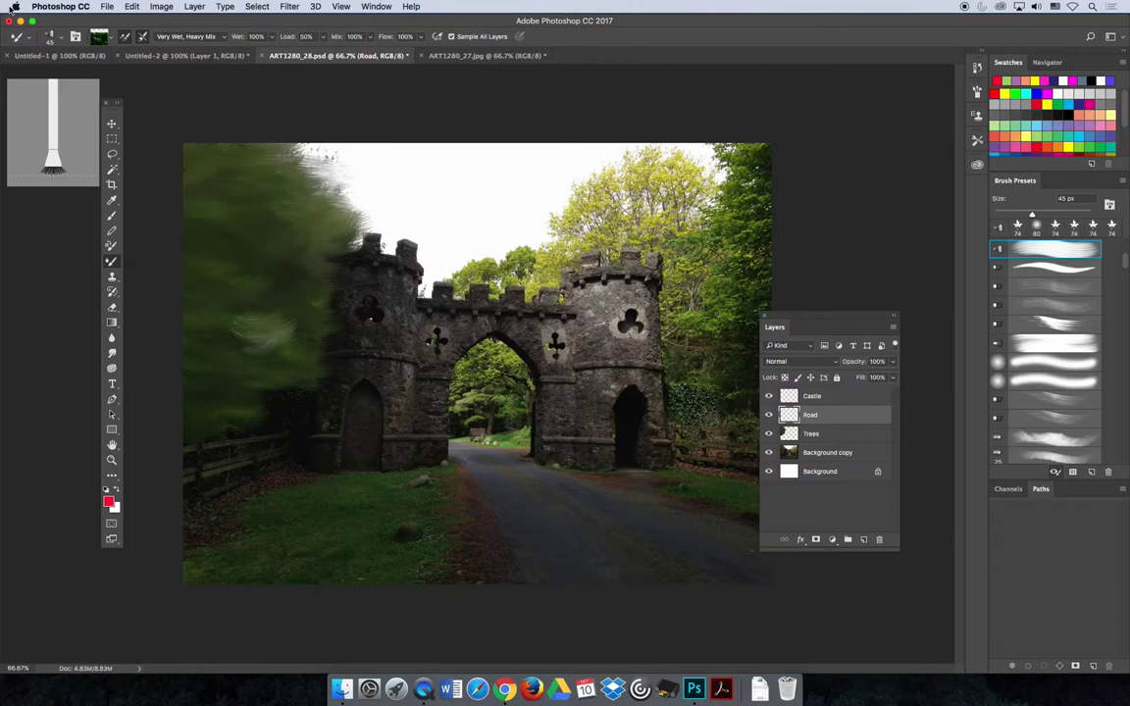
pyautogui.click(60, 40)
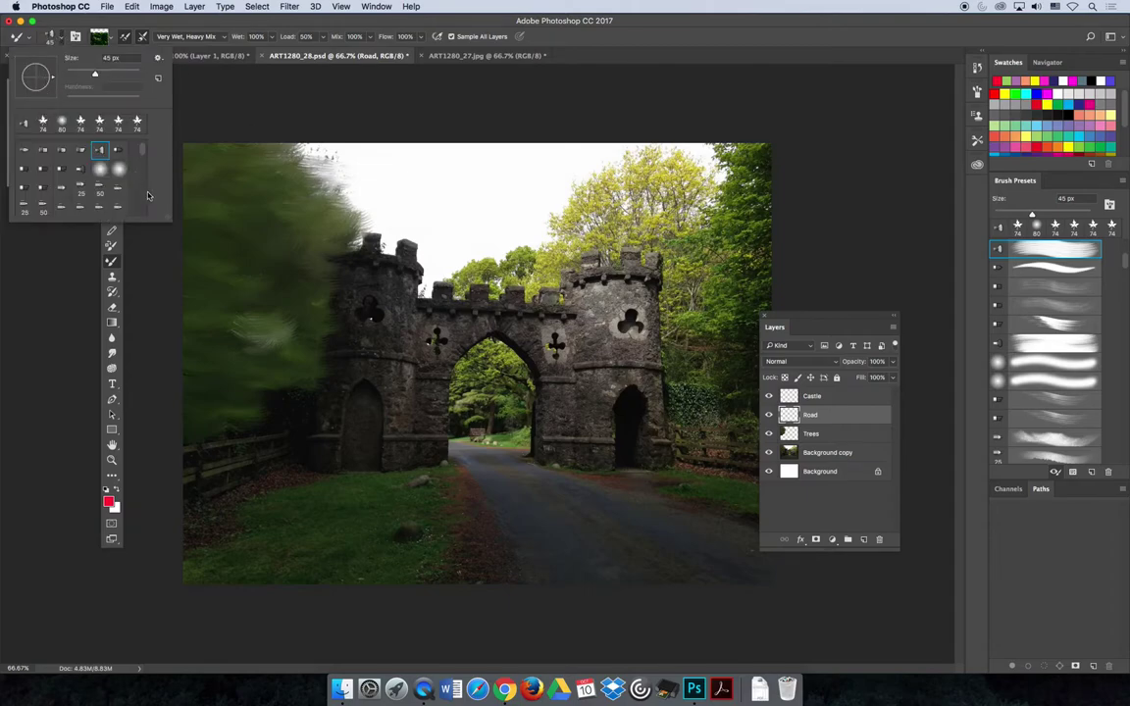
pyautogui.moveTo(168, 224); pyautogui.dragTo(255, 478)
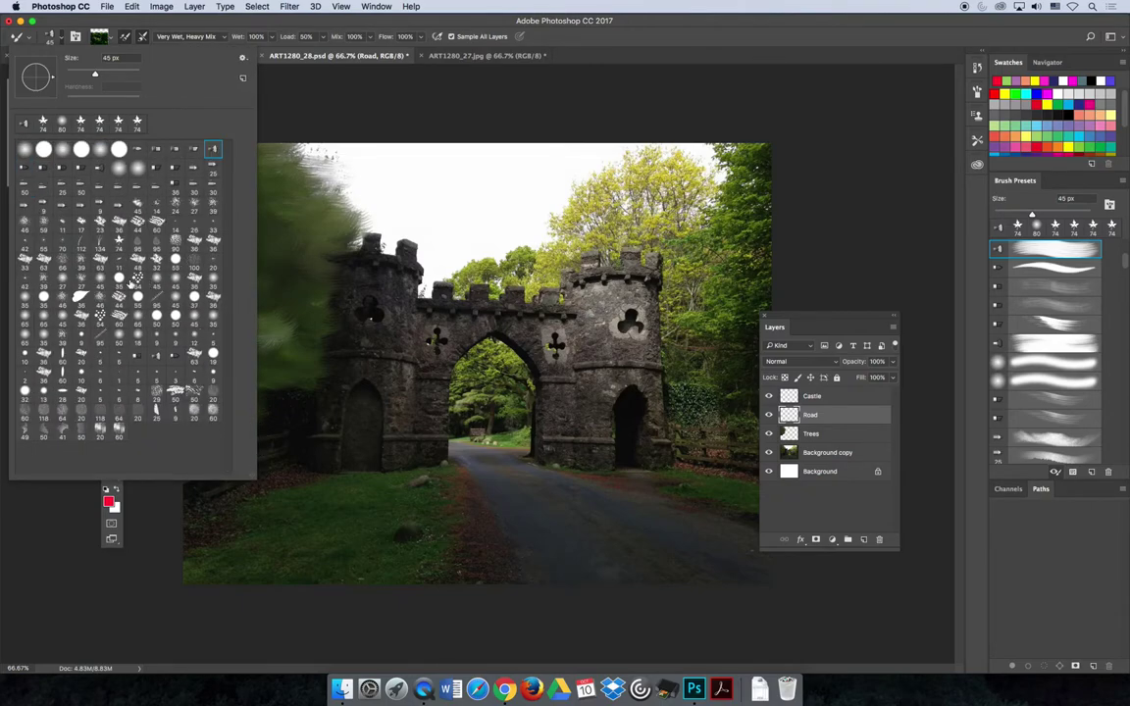
pyautogui.click(99, 262)
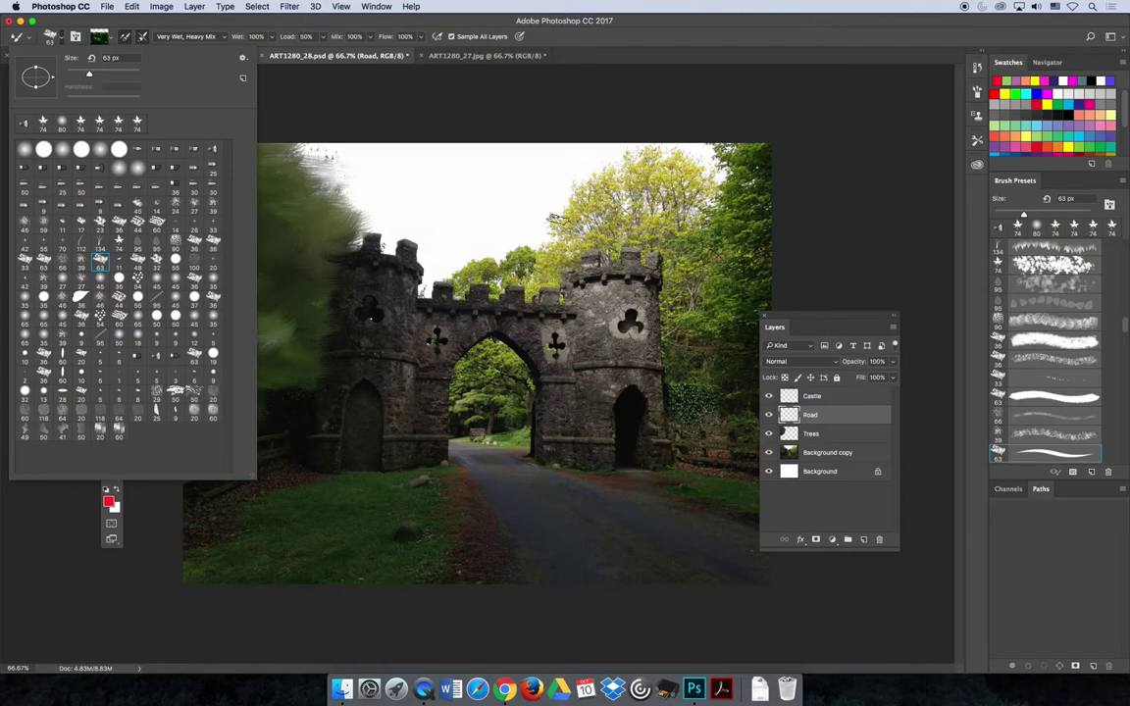
pyautogui.click(351, 104)
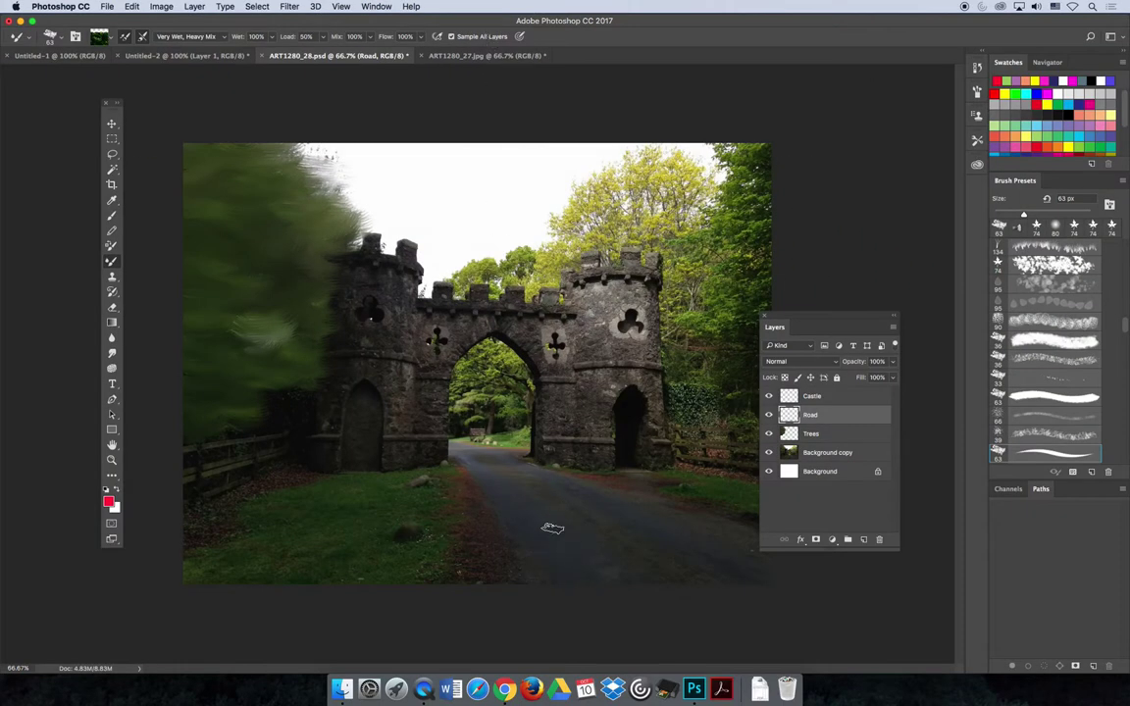
# - Paint over the road from the foreground up to the archway, reducing the brush to 35 px and 15 px for narrower parts
pyautogui.click(643, 543)
pyautogui.moveTo(650, 563)
pyautogui.mouseDown()
pyautogui.moveTo(542, 515)
pyautogui.moveTo(575, 564)
pyautogui.moveTo(546, 563)
pyautogui.moveTo(514, 531)
pyautogui.moveTo(554, 591)
pyautogui.moveTo(592, 600)
pyautogui.moveTo(597, 545)
pyautogui.mouseUp()
pyautogui.click(629, 537)
pyautogui.moveTo(711, 570); pyautogui.dragTo(671, 526)
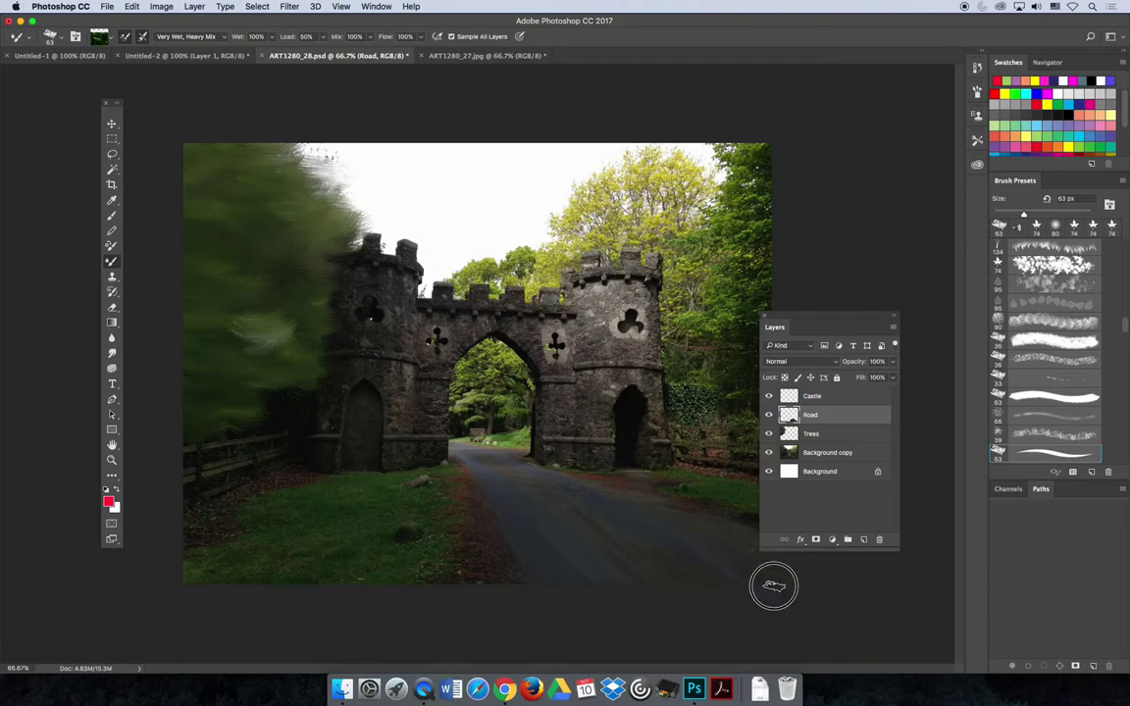
pyautogui.click(698, 582)
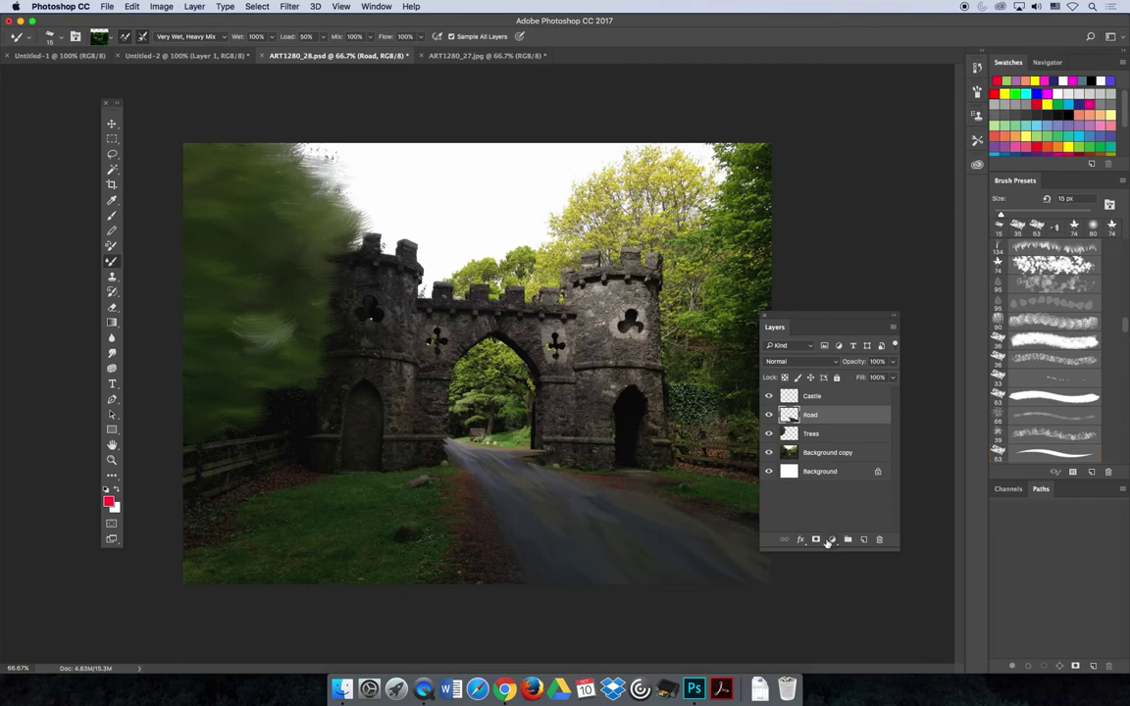
# - Activate the Castle layer and hide the Road and Trees layers
pyautogui.click(825, 397)
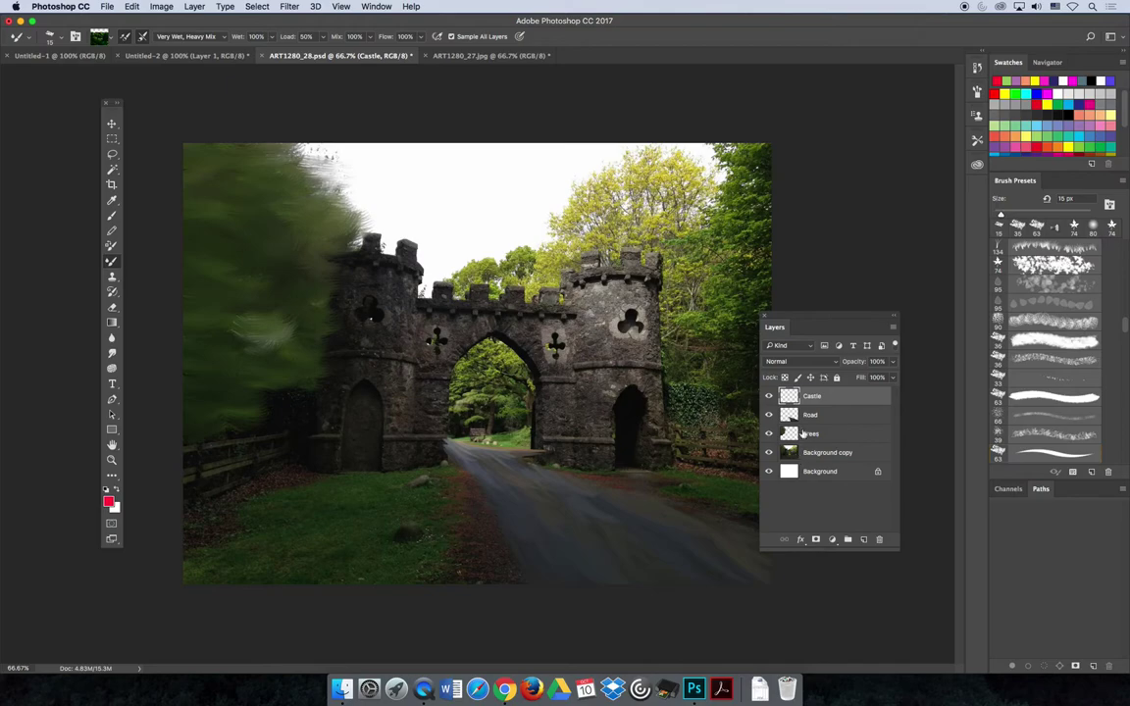
pyautogui.click(768, 415)
pyautogui.click(768, 433)
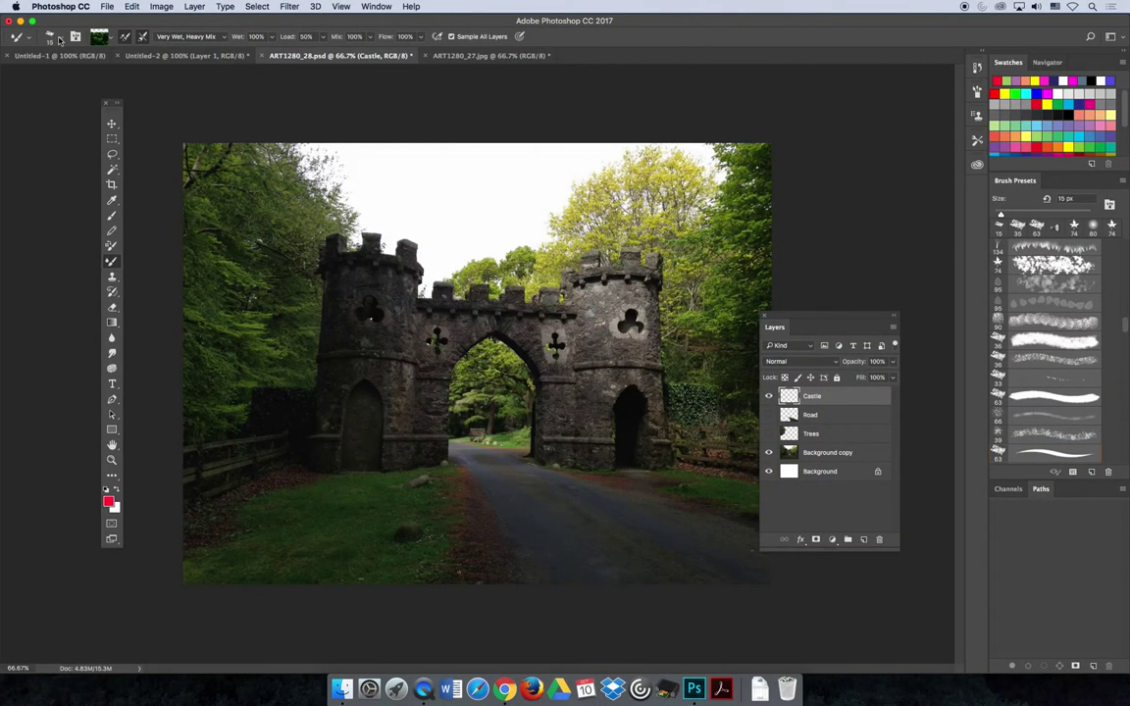
# - Choose the textured 60 px brush preset at the end of the brush list for the Mixer Brush
pyautogui.click(60, 41)
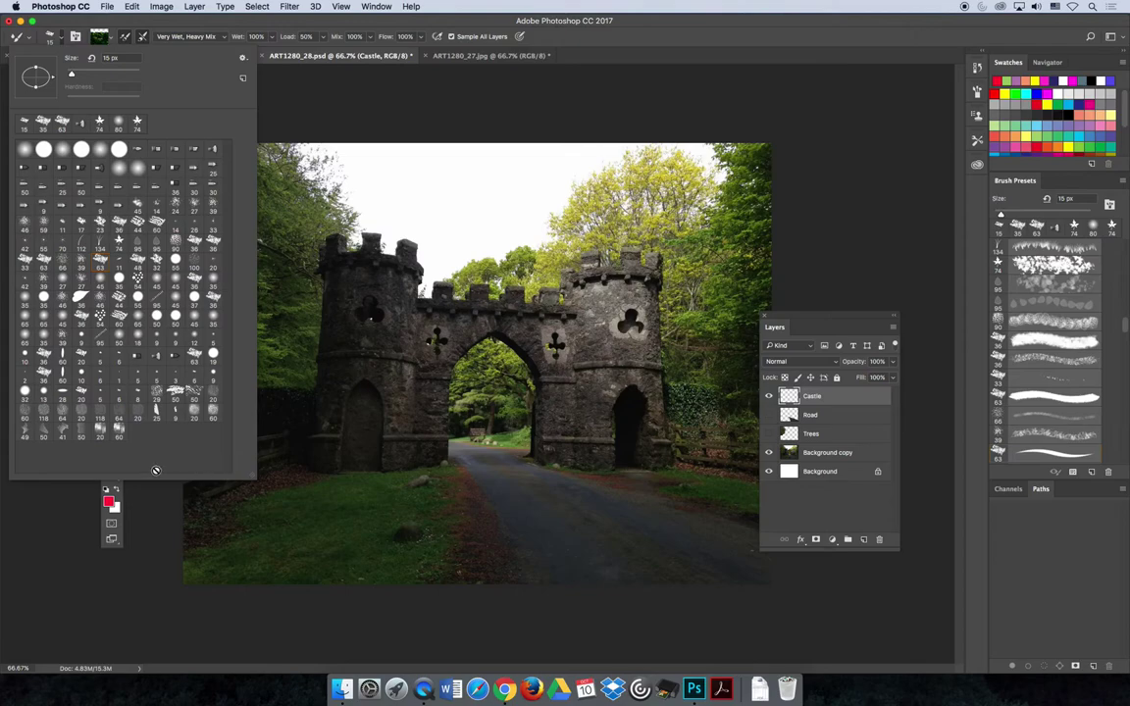
pyautogui.click(118, 429)
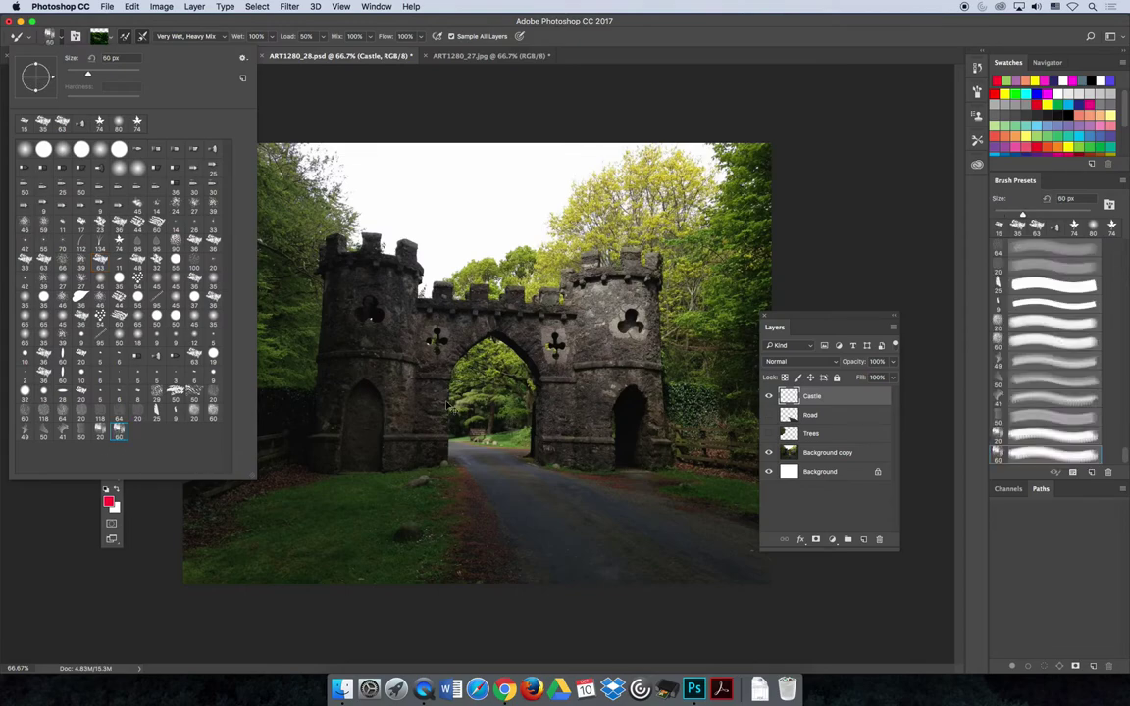
pyautogui.click(467, 103)
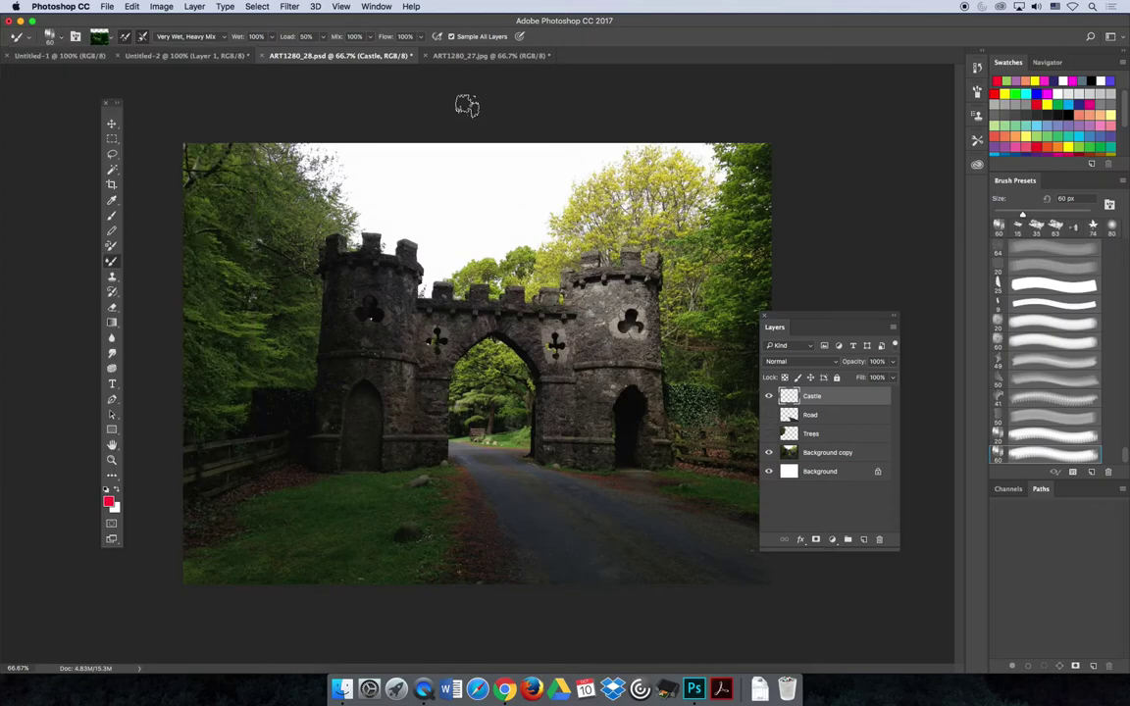
# - Reduce the brush to 10 px and paint along the stone edge on the left side of the arch
pyautogui.press('super+plus')
pyautogui.press('super+plus')
pyautogui.press('super+plus')
pyautogui.press('super+plus')
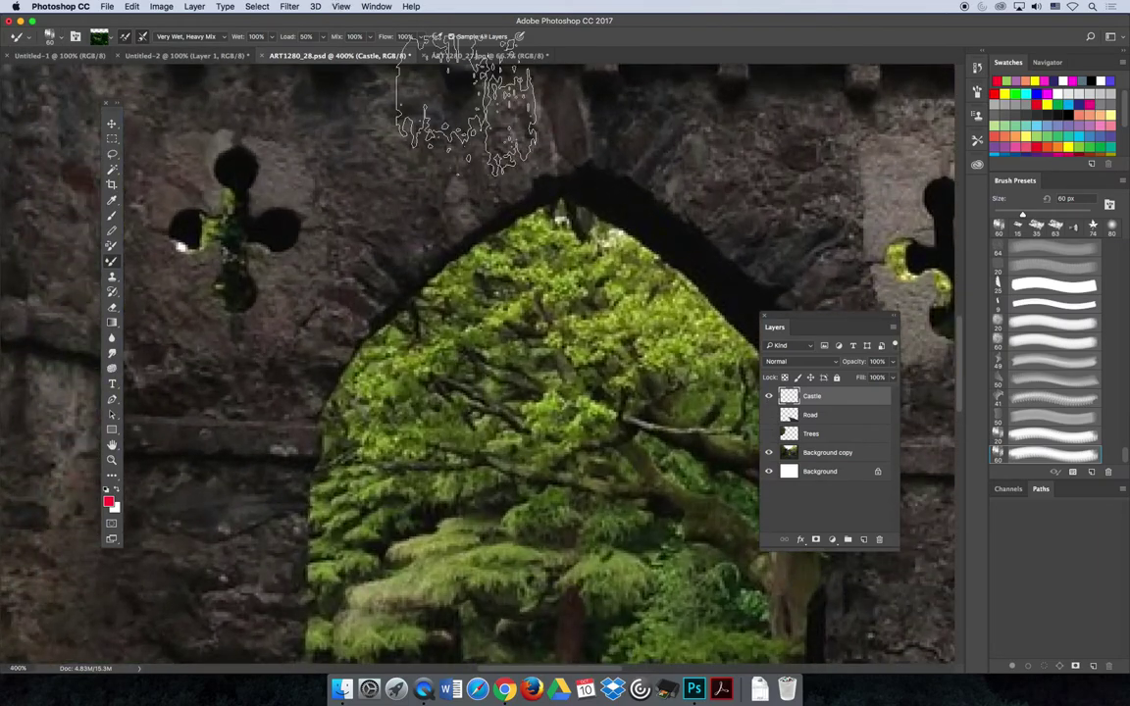
pyautogui.press('[')
pyautogui.press('[')
pyautogui.press('[')
pyautogui.press('[')
pyautogui.press('[')
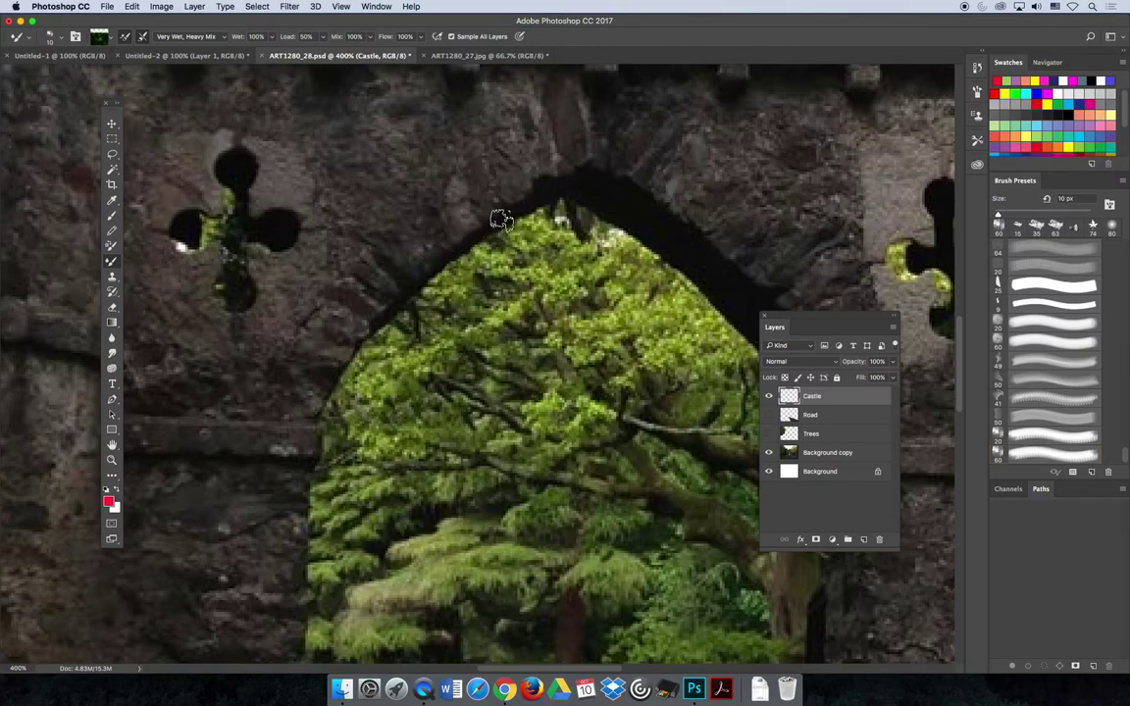
pyautogui.moveTo(554, 183)
pyautogui.mouseDown()
pyautogui.moveTo(503, 215)
pyautogui.moveTo(571, 176)
pyautogui.moveTo(473, 236)
pyautogui.moveTo(605, 167)
pyautogui.moveTo(571, 194)
pyautogui.moveTo(717, 249)
pyautogui.moveTo(607, 209)
pyautogui.moveTo(643, 235)
pyautogui.moveTo(663, 230)
pyautogui.moveTo(598, 186)
pyautogui.moveTo(621, 183)
pyautogui.moveTo(693, 220)
pyautogui.moveTo(646, 182)
pyautogui.moveTo(730, 251)
pyautogui.moveTo(784, 250)
pyautogui.moveTo(540, 186)
pyautogui.moveTo(557, 165)
pyautogui.moveTo(515, 151)
pyautogui.moveTo(592, 147)
pyautogui.moveTo(557, 143)
pyautogui.moveTo(469, 221)
pyautogui.moveTo(558, 169)
pyautogui.moveTo(485, 208)
pyautogui.moveTo(428, 205)
pyautogui.moveTo(461, 222)
pyautogui.moveTo(435, 240)
pyautogui.moveTo(465, 230)
pyautogui.moveTo(428, 227)
pyautogui.moveTo(444, 251)
pyautogui.moveTo(405, 247)
pyautogui.moveTo(382, 262)
pyautogui.moveTo(390, 281)
pyautogui.moveTo(400, 266)
pyautogui.moveTo(355, 287)
pyautogui.moveTo(411, 278)
pyautogui.moveTo(370, 284)
pyautogui.moveTo(377, 265)
pyautogui.moveTo(407, 287)
pyautogui.moveTo(429, 266)
pyautogui.moveTo(371, 258)
pyautogui.moveTo(333, 285)
pyautogui.moveTo(349, 302)
pyautogui.moveTo(395, 274)
pyautogui.moveTo(340, 325)
pyautogui.mouseUp()
# - Paint over the stones at the base of the arch's left pillar, from the edge beside the road inward to the ledge
pyautogui.scroll(-10, 414, 435)
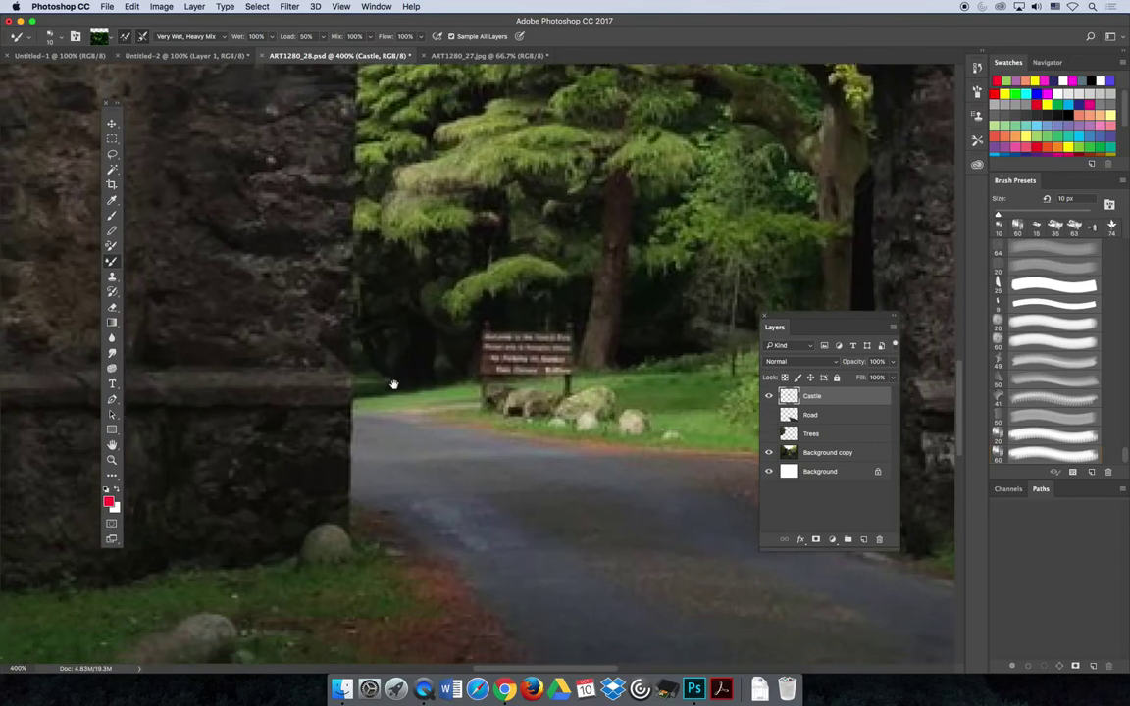
pyautogui.moveTo(414, 435); pyautogui.dragTo(411, 456)
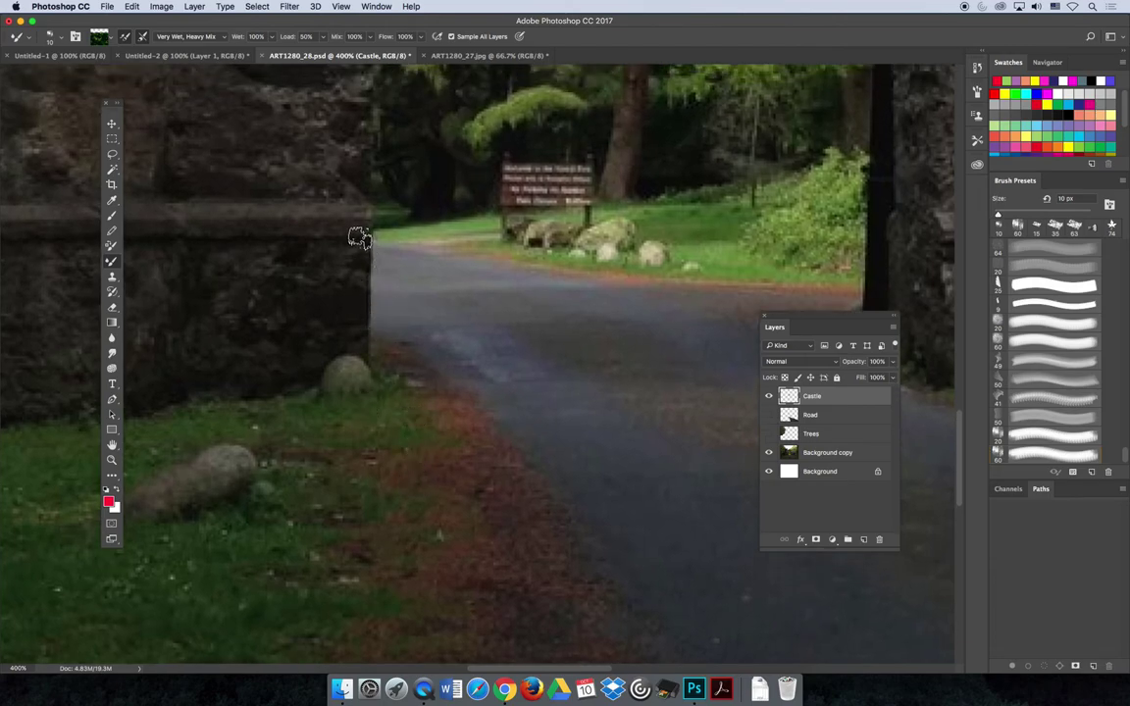
pyautogui.moveTo(355, 244)
pyautogui.mouseDown()
pyautogui.moveTo(355, 288)
pyautogui.moveTo(358, 228)
pyautogui.moveTo(360, 347)
pyautogui.moveTo(363, 310)
pyautogui.moveTo(357, 342)
pyautogui.mouseUp()
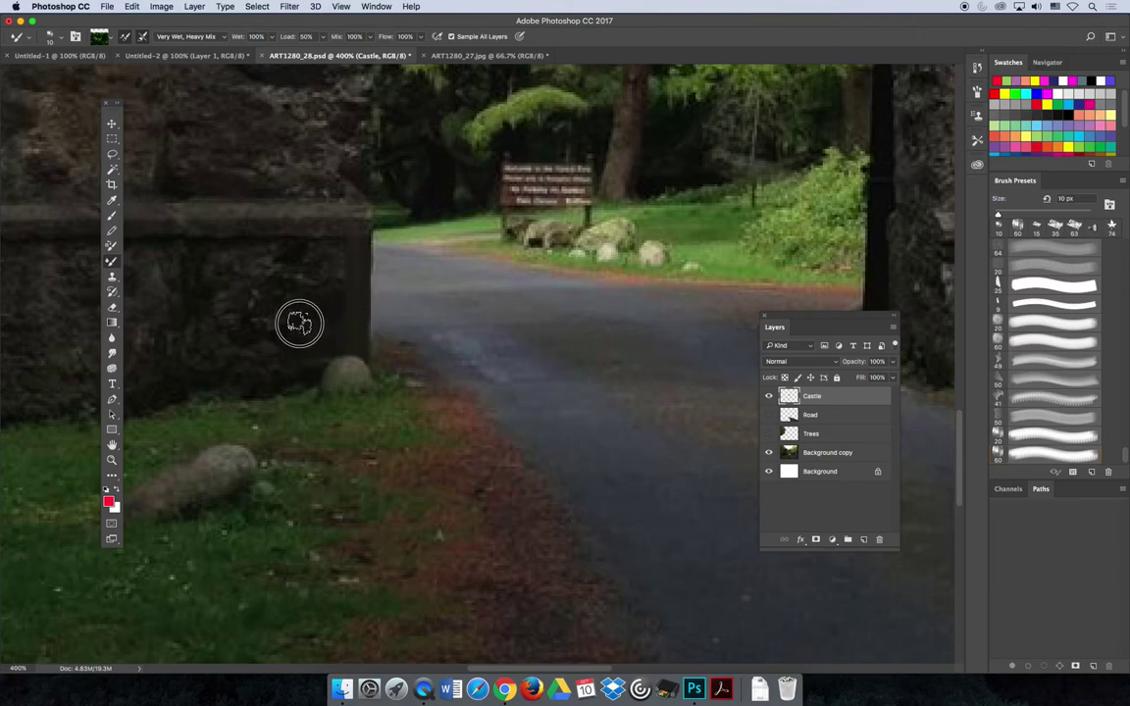
pyautogui.moveTo(343, 281)
pyautogui.mouseDown()
pyautogui.moveTo(330, 282)
pyautogui.moveTo(346, 255)
pyautogui.mouseUp()
pyautogui.moveTo(266, 243)
pyautogui.mouseDown()
pyautogui.moveTo(354, 225)
pyautogui.moveTo(358, 248)
pyautogui.moveTo(340, 285)
pyautogui.moveTo(301, 287)
pyautogui.moveTo(327, 251)
pyautogui.mouseUp()
pyautogui.moveTo(251, 280); pyautogui.dragTo(336, 278)
pyautogui.moveTo(282, 337); pyautogui.dragTo(317, 352)
pyautogui.moveTo(232, 250); pyautogui.dragTo(295, 276)
pyautogui.moveTo(266, 321)
pyautogui.mouseDown()
pyautogui.moveTo(262, 290)
pyautogui.moveTo(240, 290)
pyautogui.moveTo(309, 337)
pyautogui.mouseUp()
pyautogui.moveTo(243, 214); pyautogui.dragTo(237, 212)
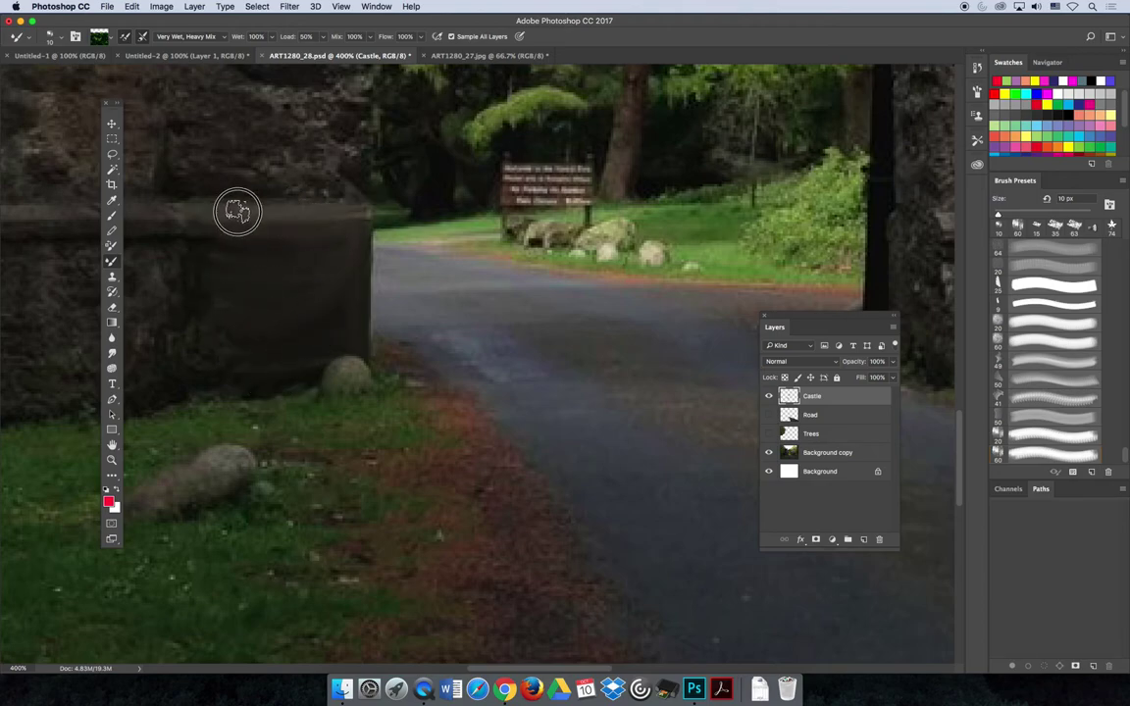
# - Show the Road and Trees layers again, toggling the Castle layer off and on to compare its edge against the road
pyautogui.click(768, 414)
pyautogui.click(769, 396)
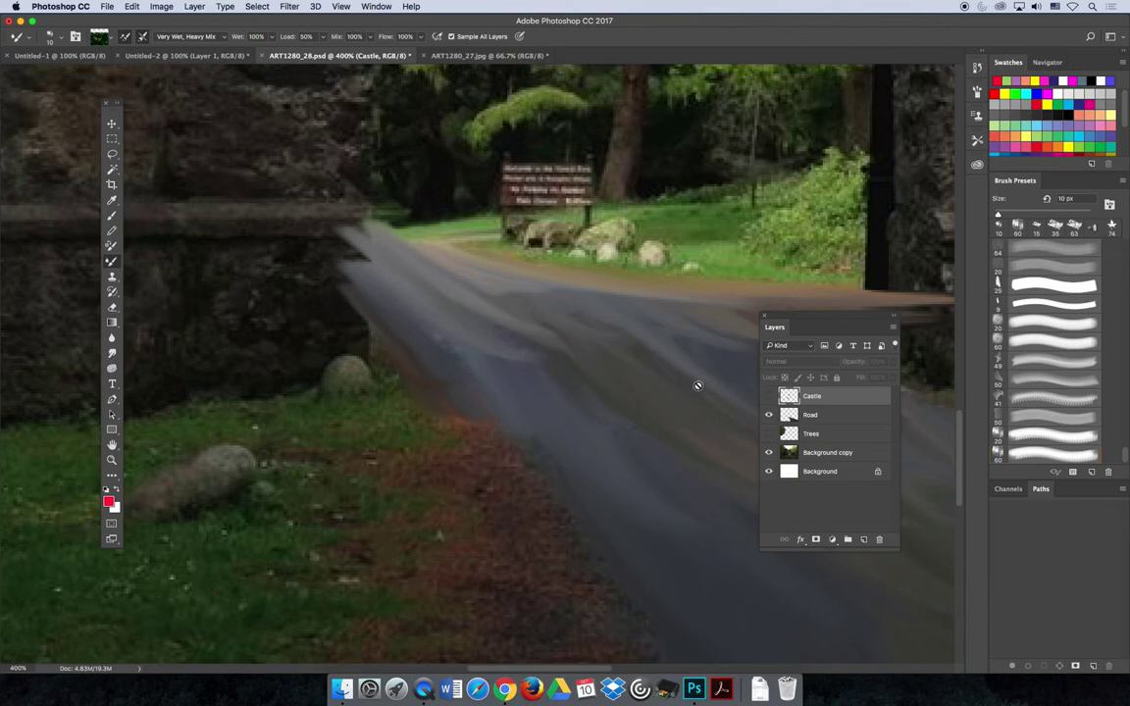
pyautogui.click(769, 395)
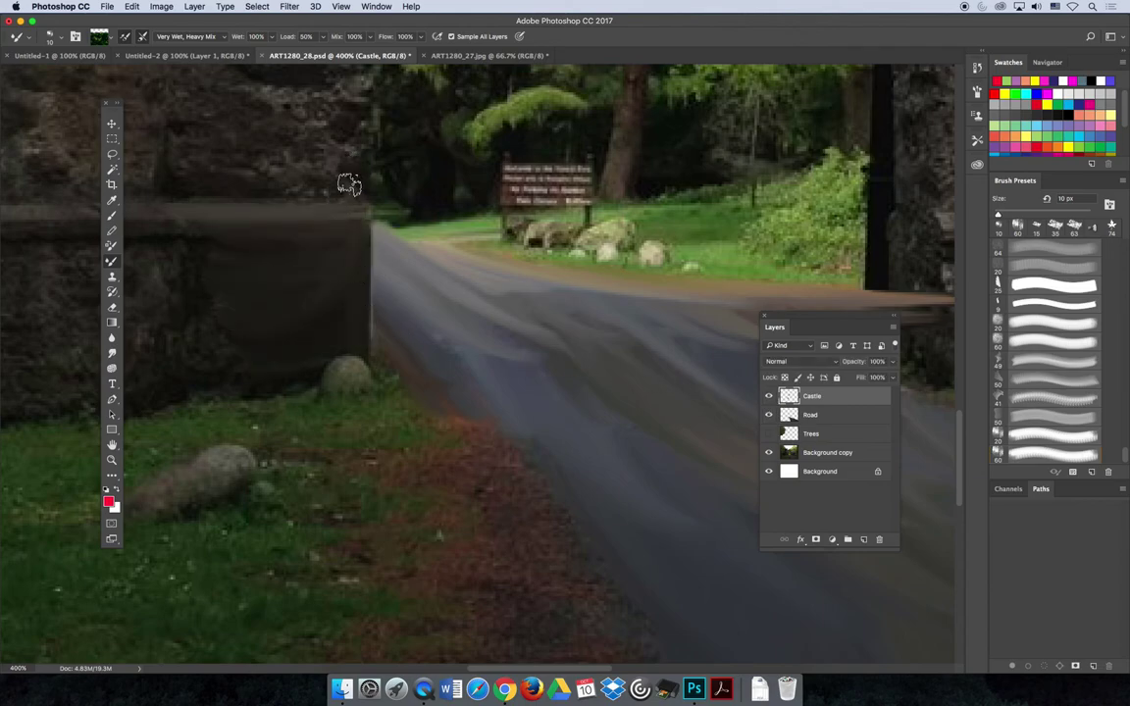
pyautogui.press('super+0')
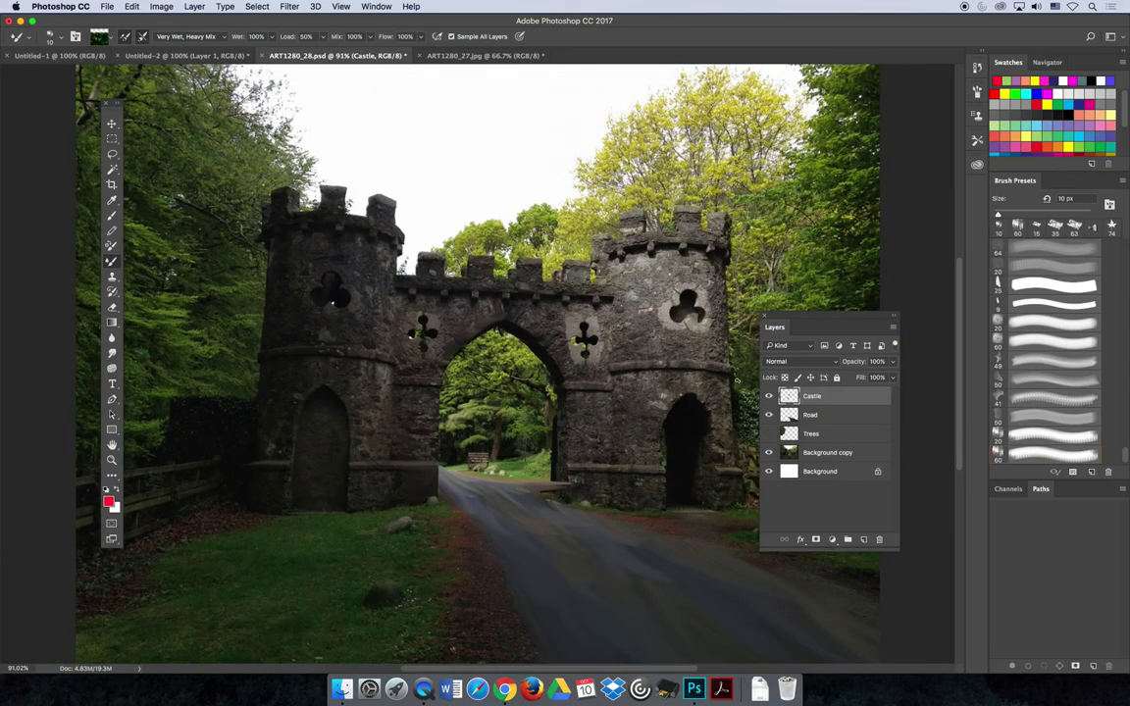
pyautogui.click(769, 434)
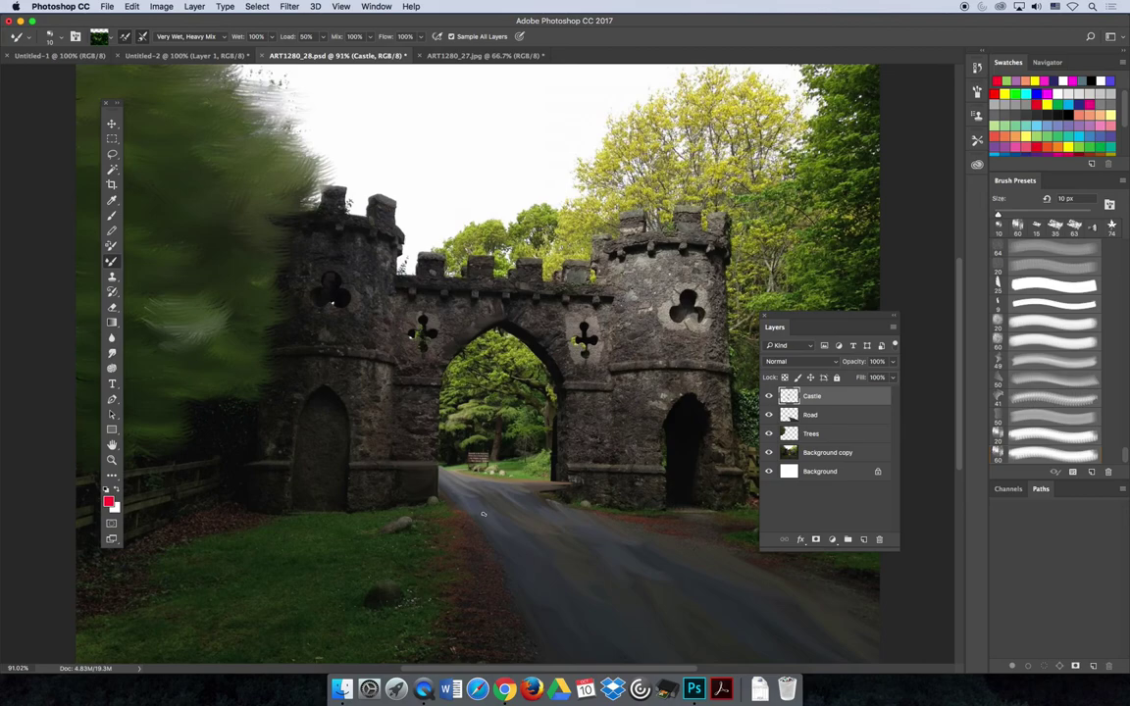